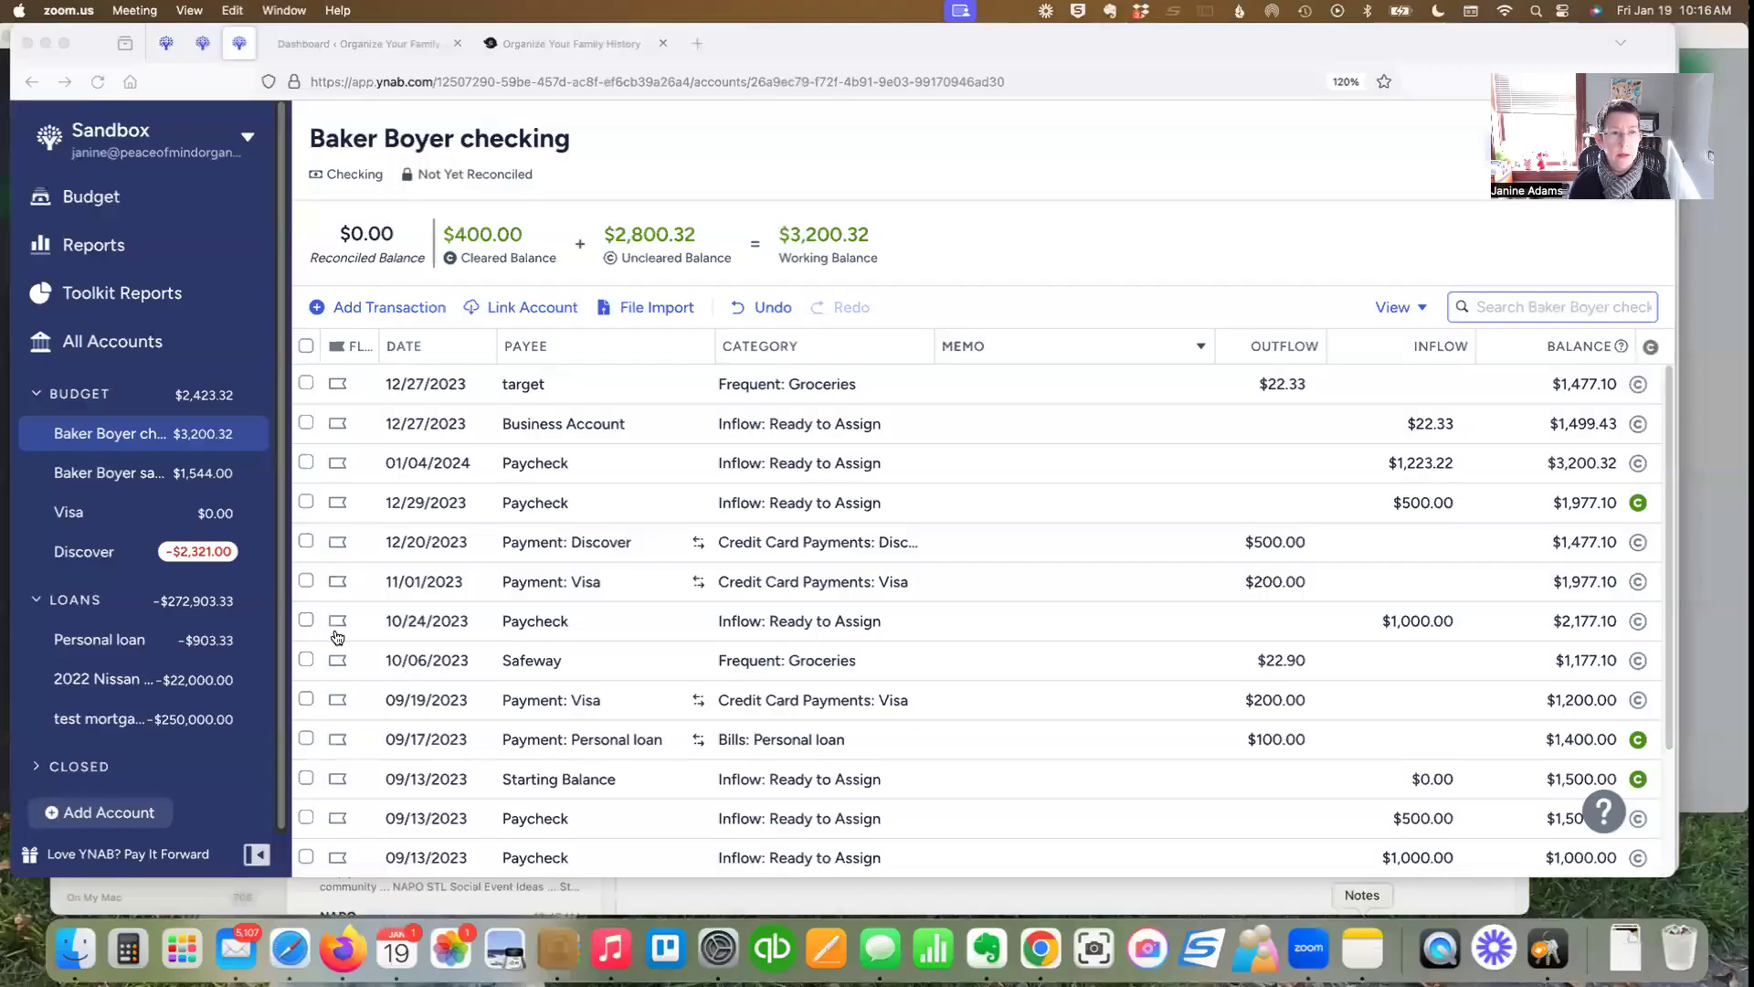
# Record a $100 outflow from Baker Boyer checking to Baker Boyer savings, dated 01/19/2024
pyautogui.click(361, 657)
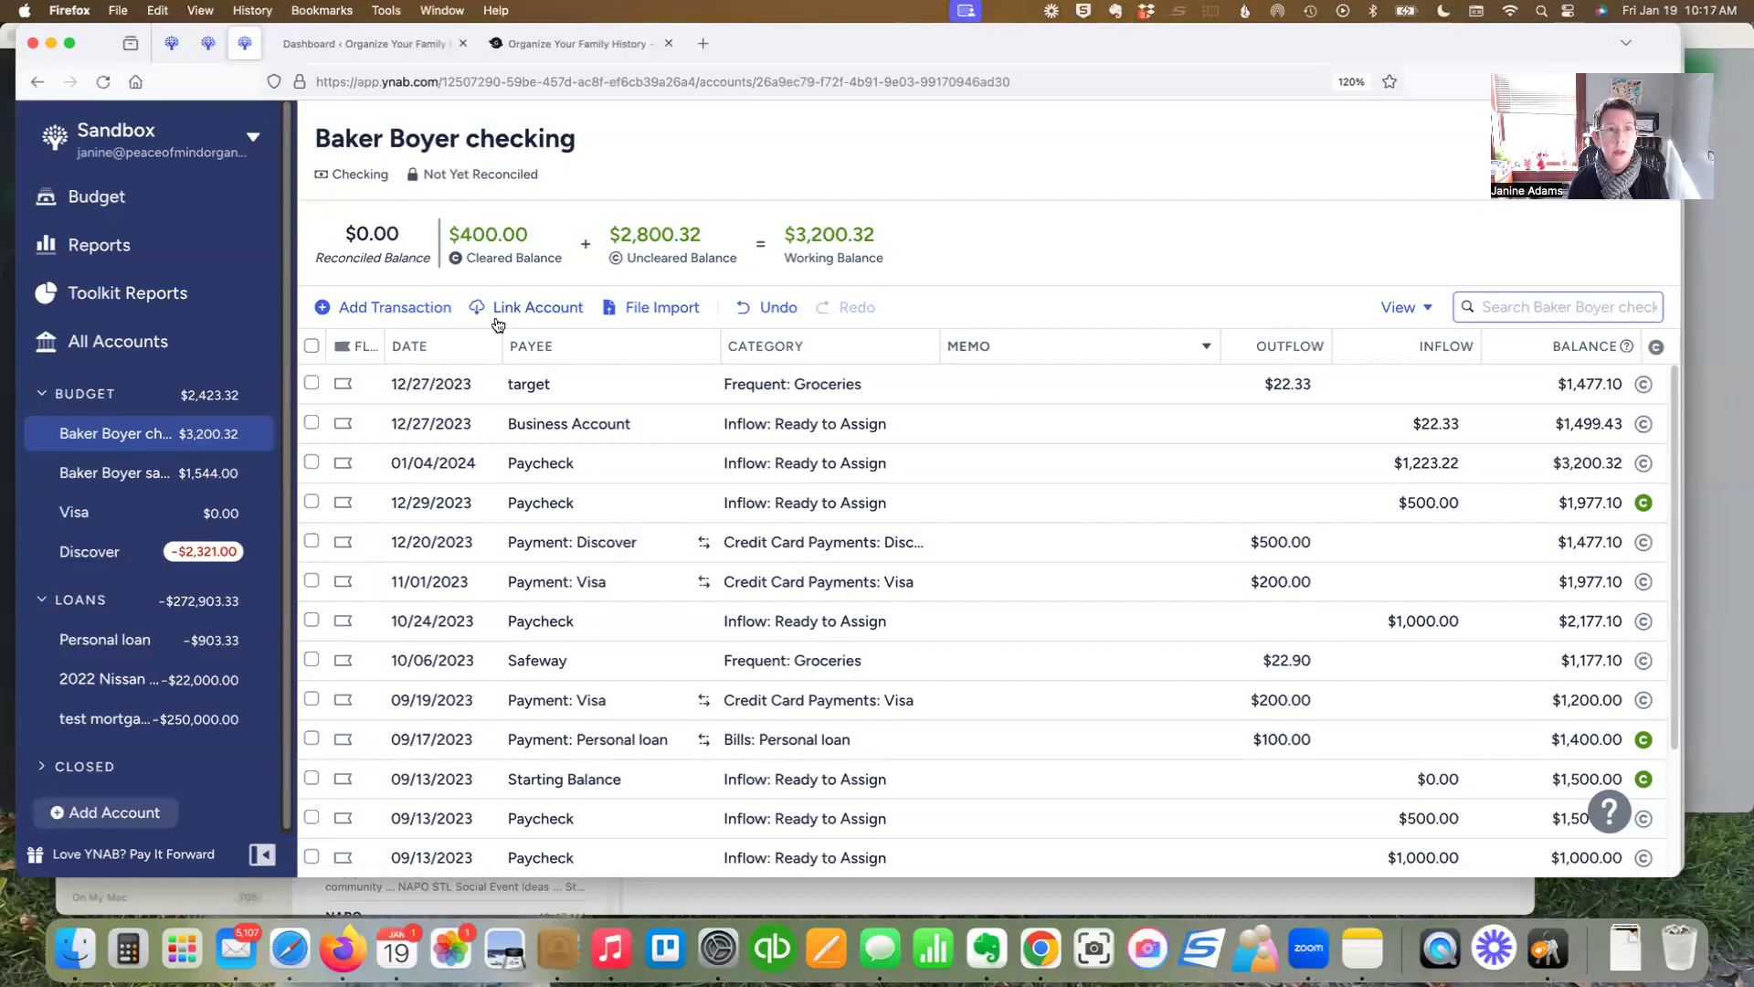
pyautogui.click(382, 310)
pyautogui.press('Tab')
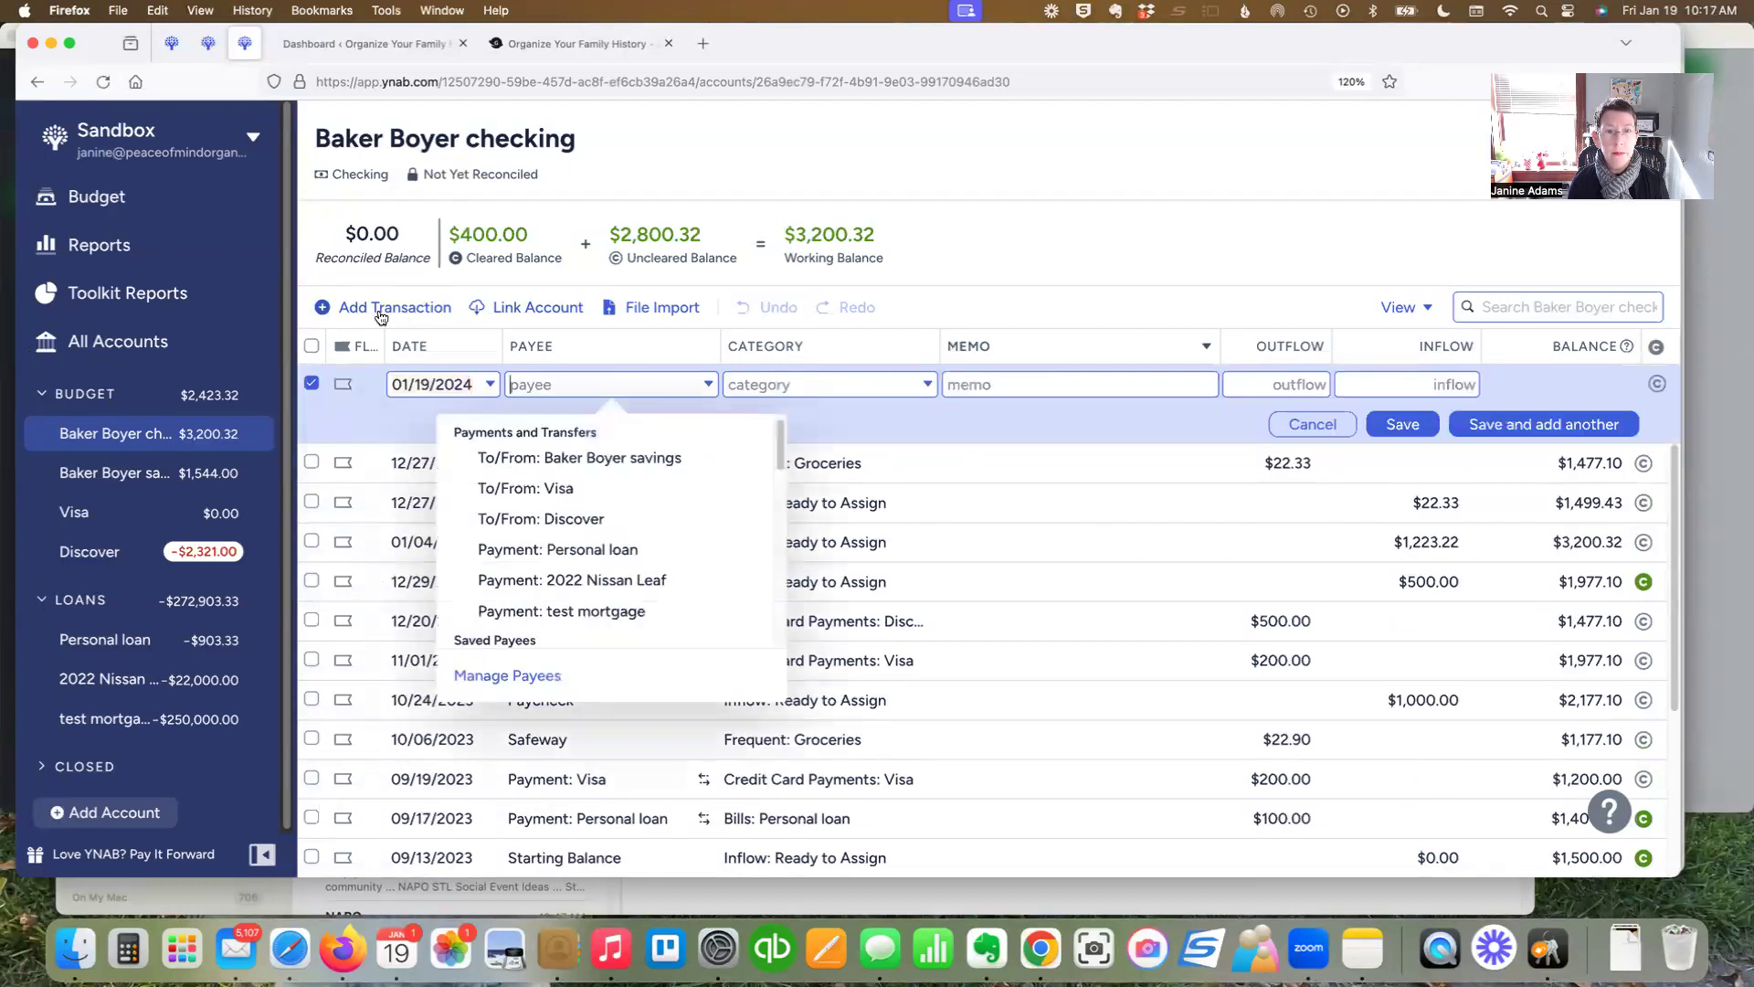
pyautogui.click(500, 469)
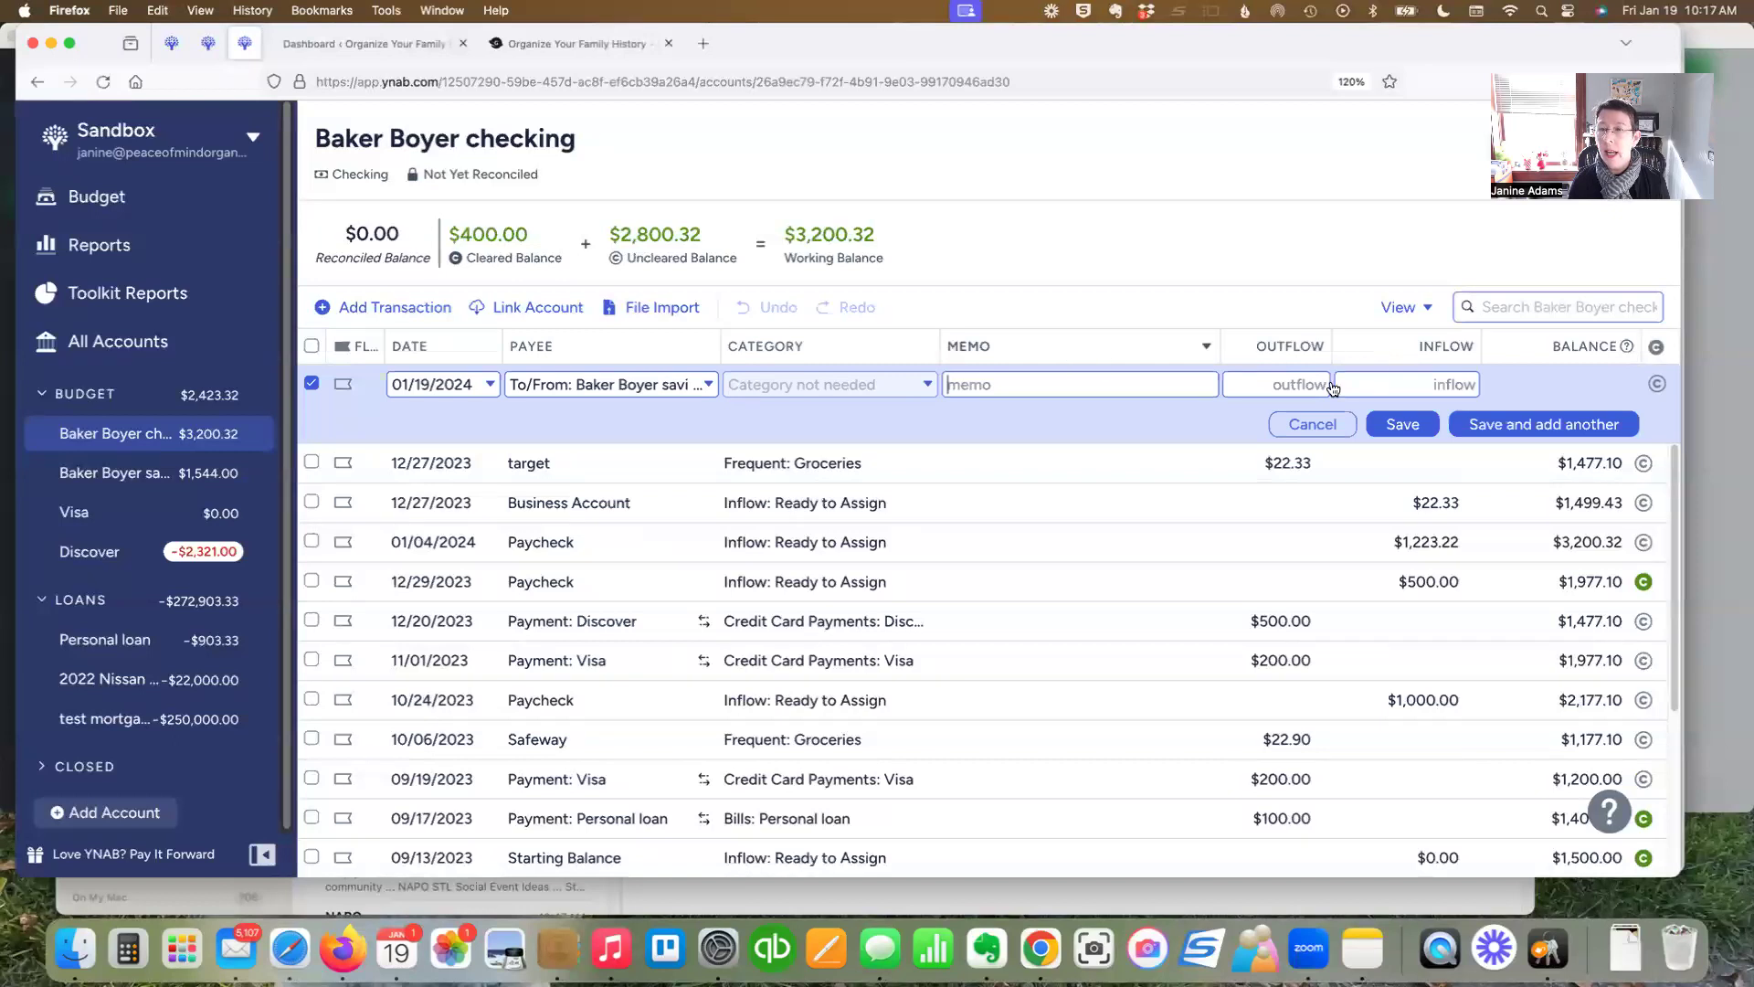
pyautogui.click(1298, 388)
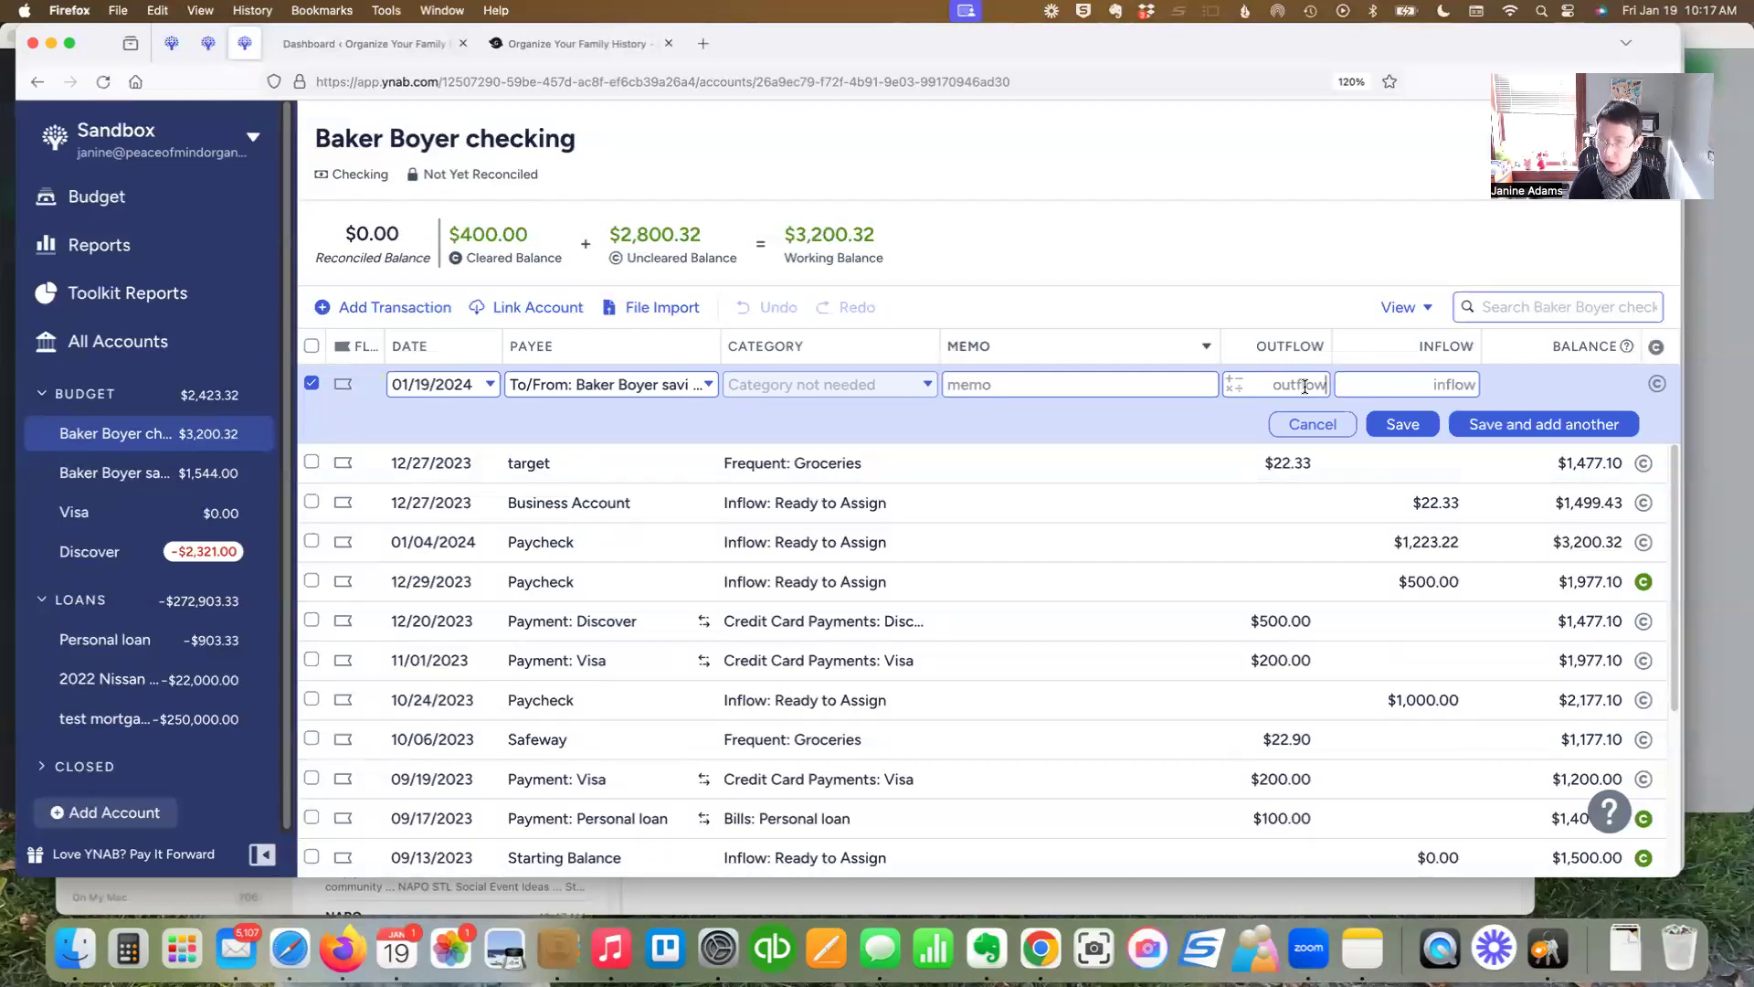
pyautogui.write('100')
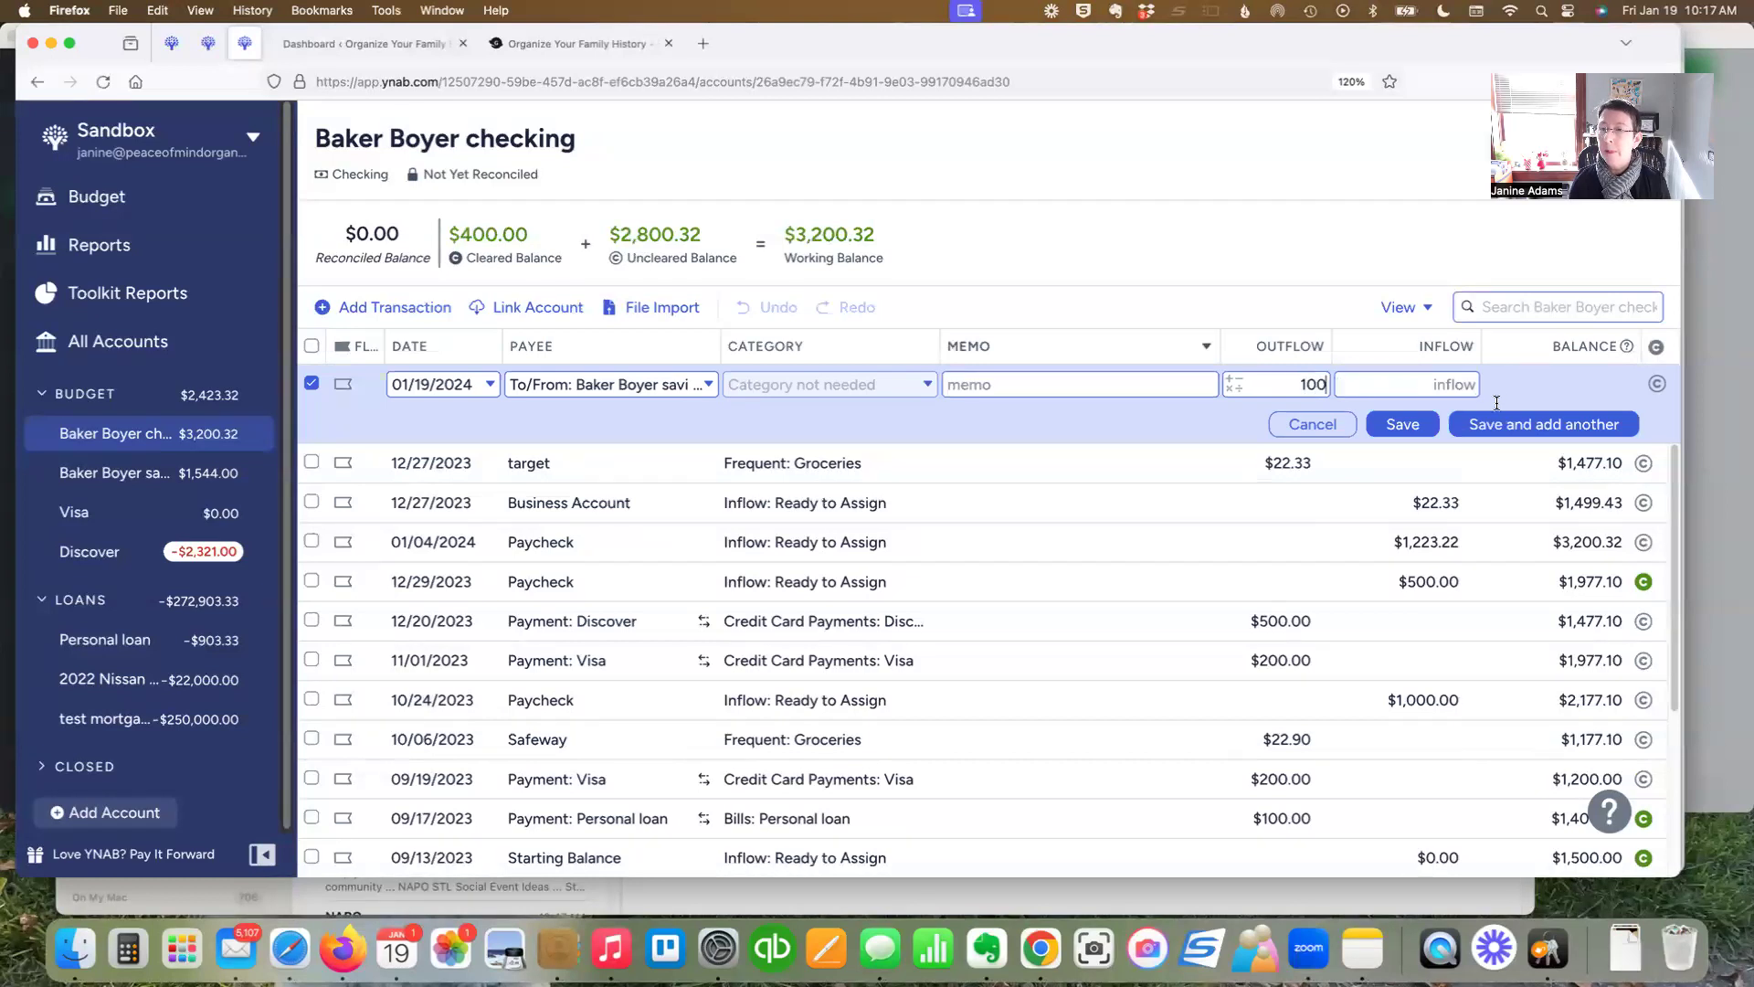
pyautogui.click(1429, 427)
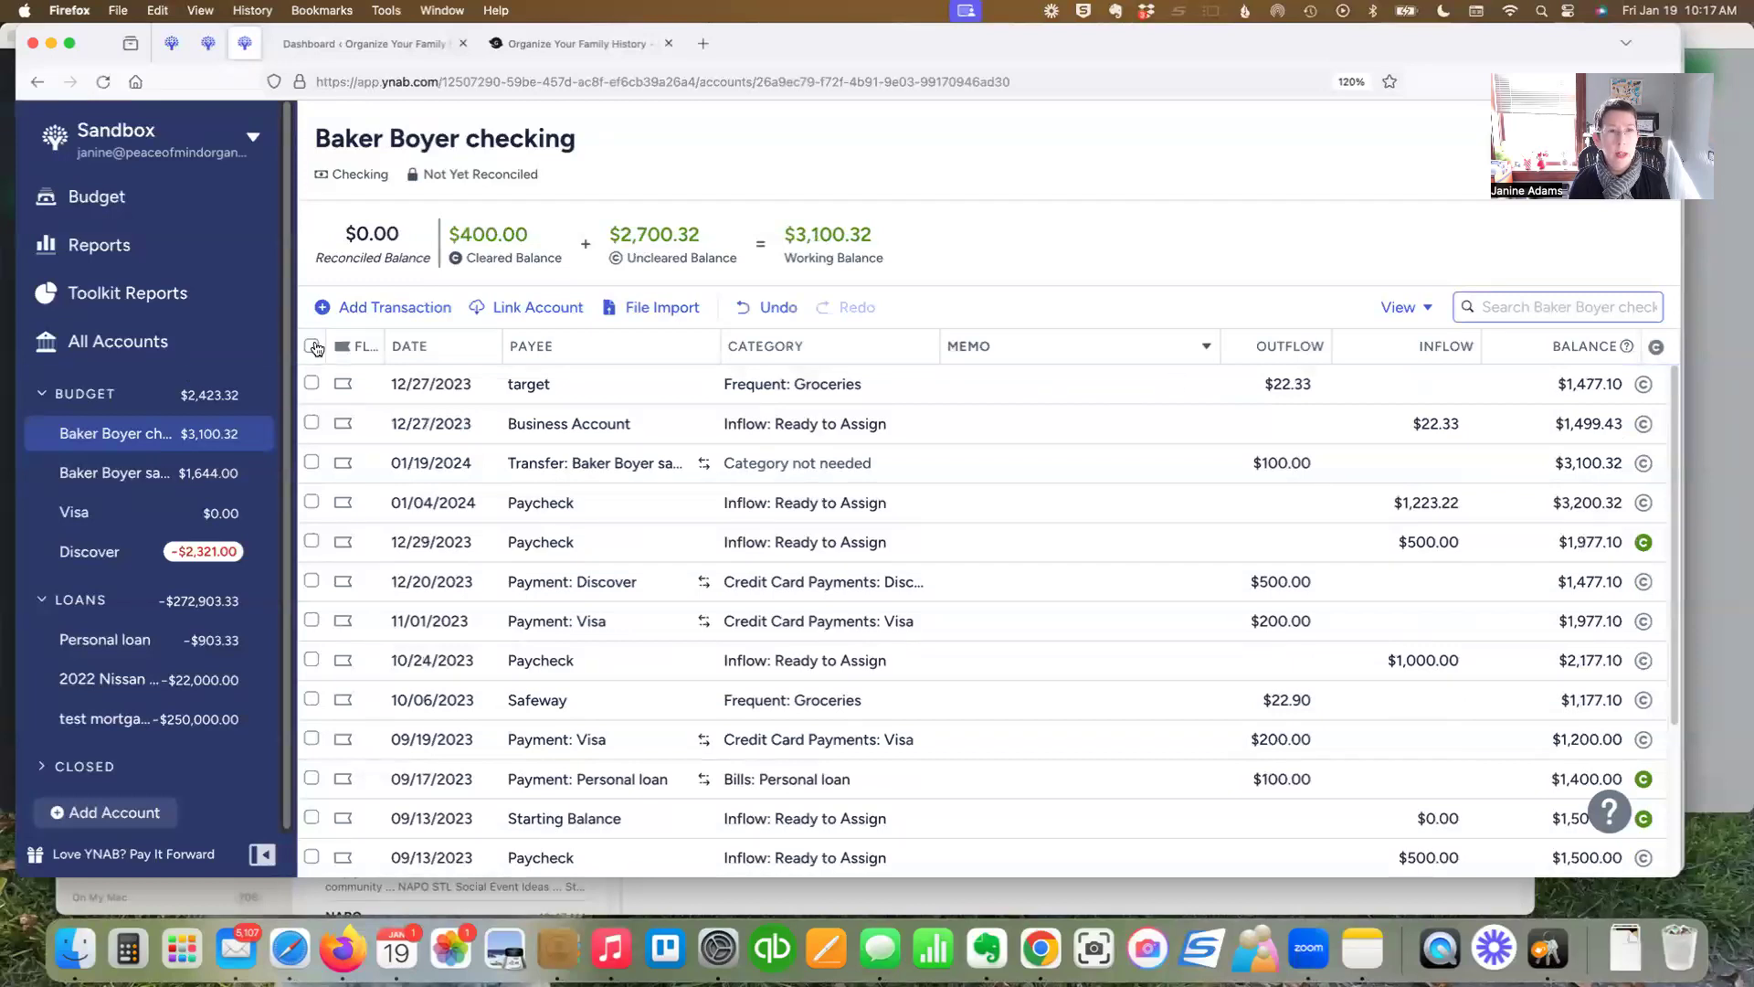
# Sort checking by date, newest first, then confirm savings received the $100 inflow
pyautogui.click(420, 354)
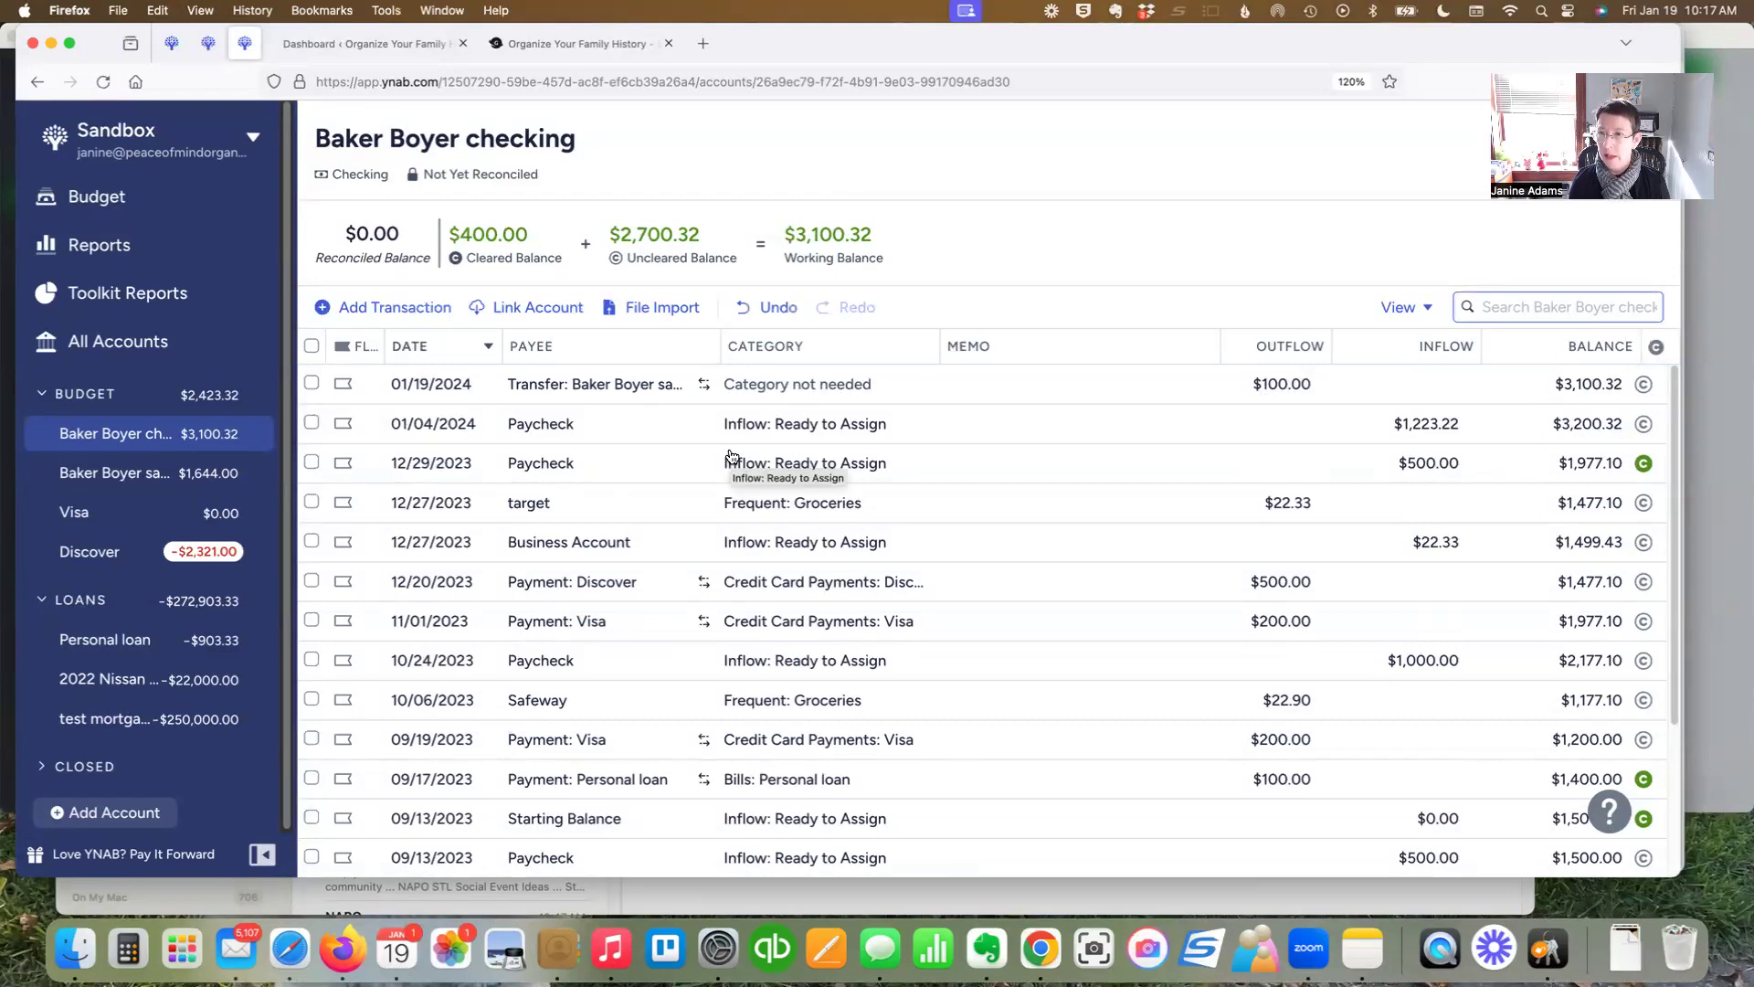
pyautogui.click(106, 473)
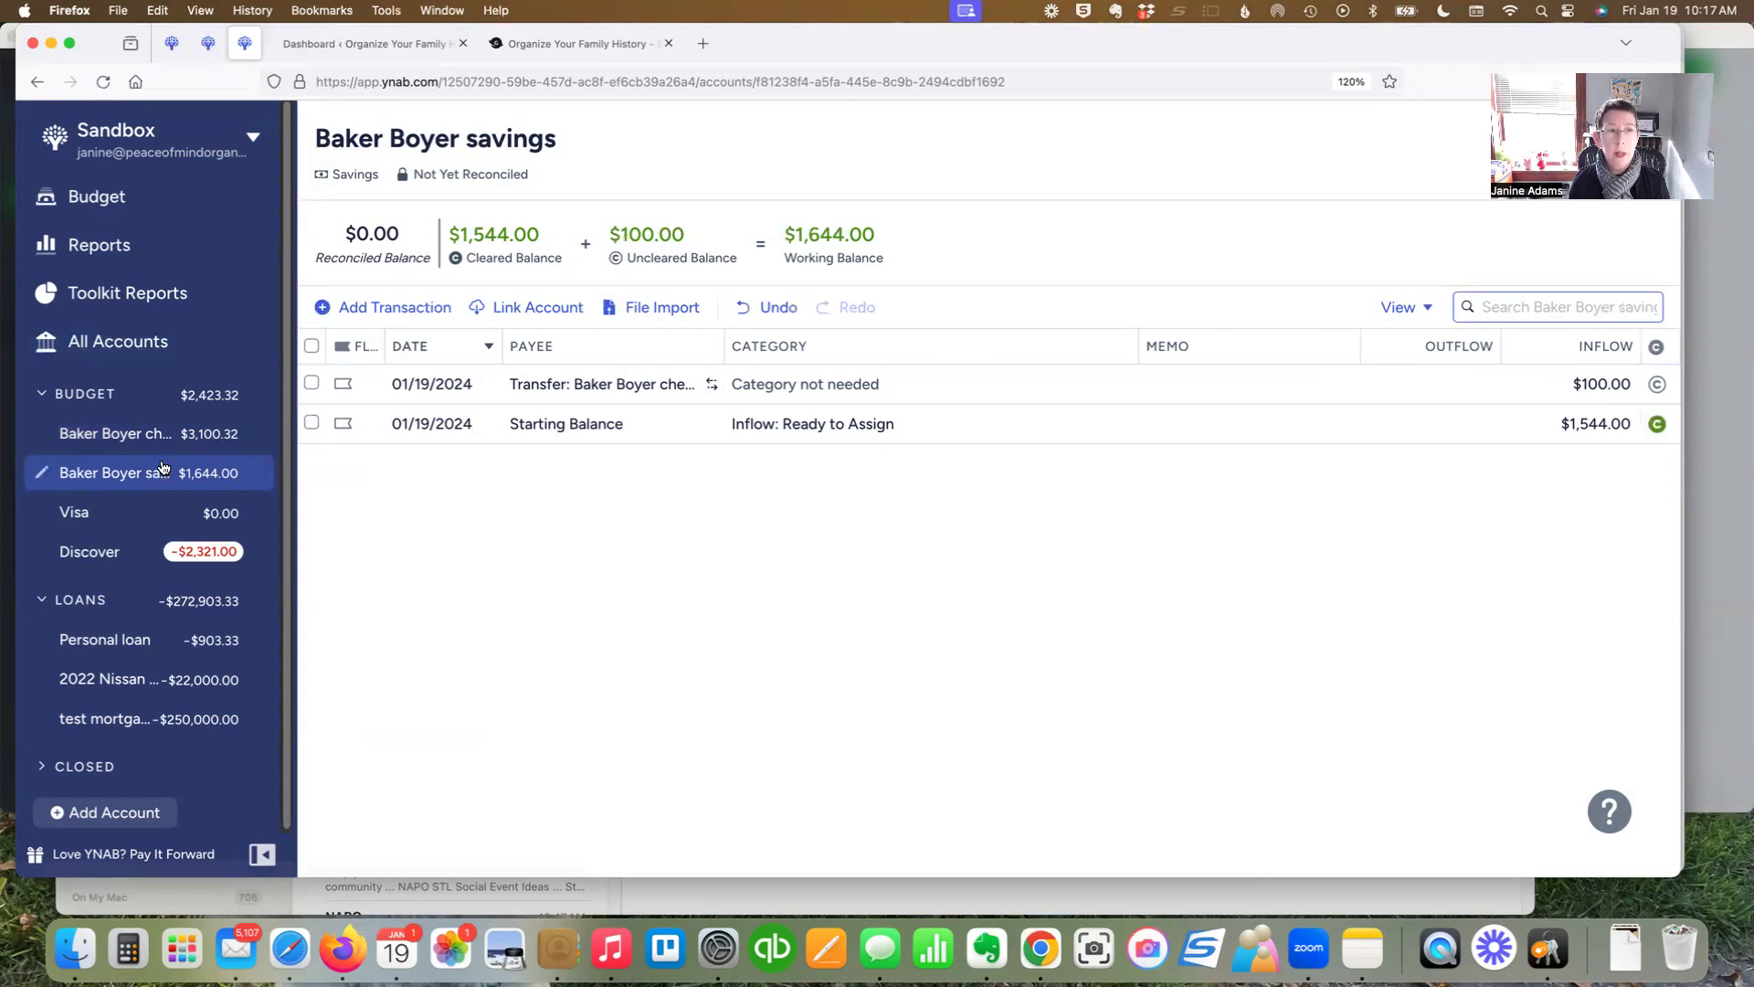
pyautogui.click(149, 203)
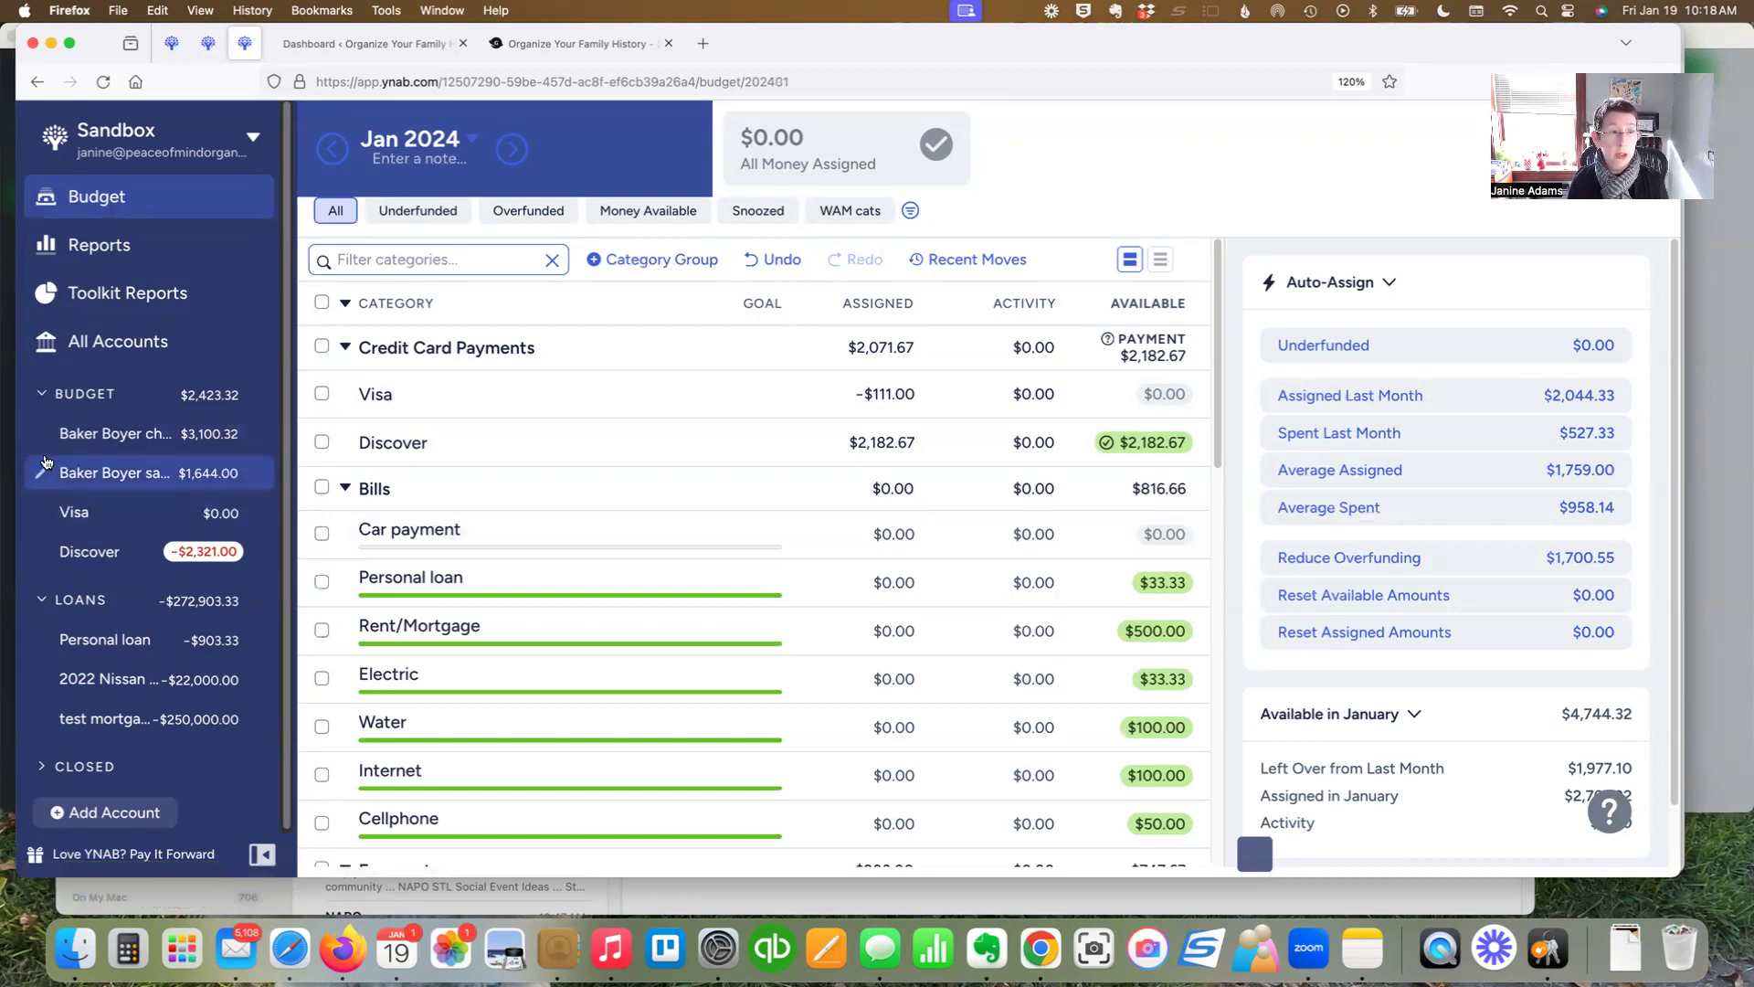
# In Baker Boyer savings, record a $500 outflow to Baker Boyer checking, then open the budget
pyautogui.click(121, 474)
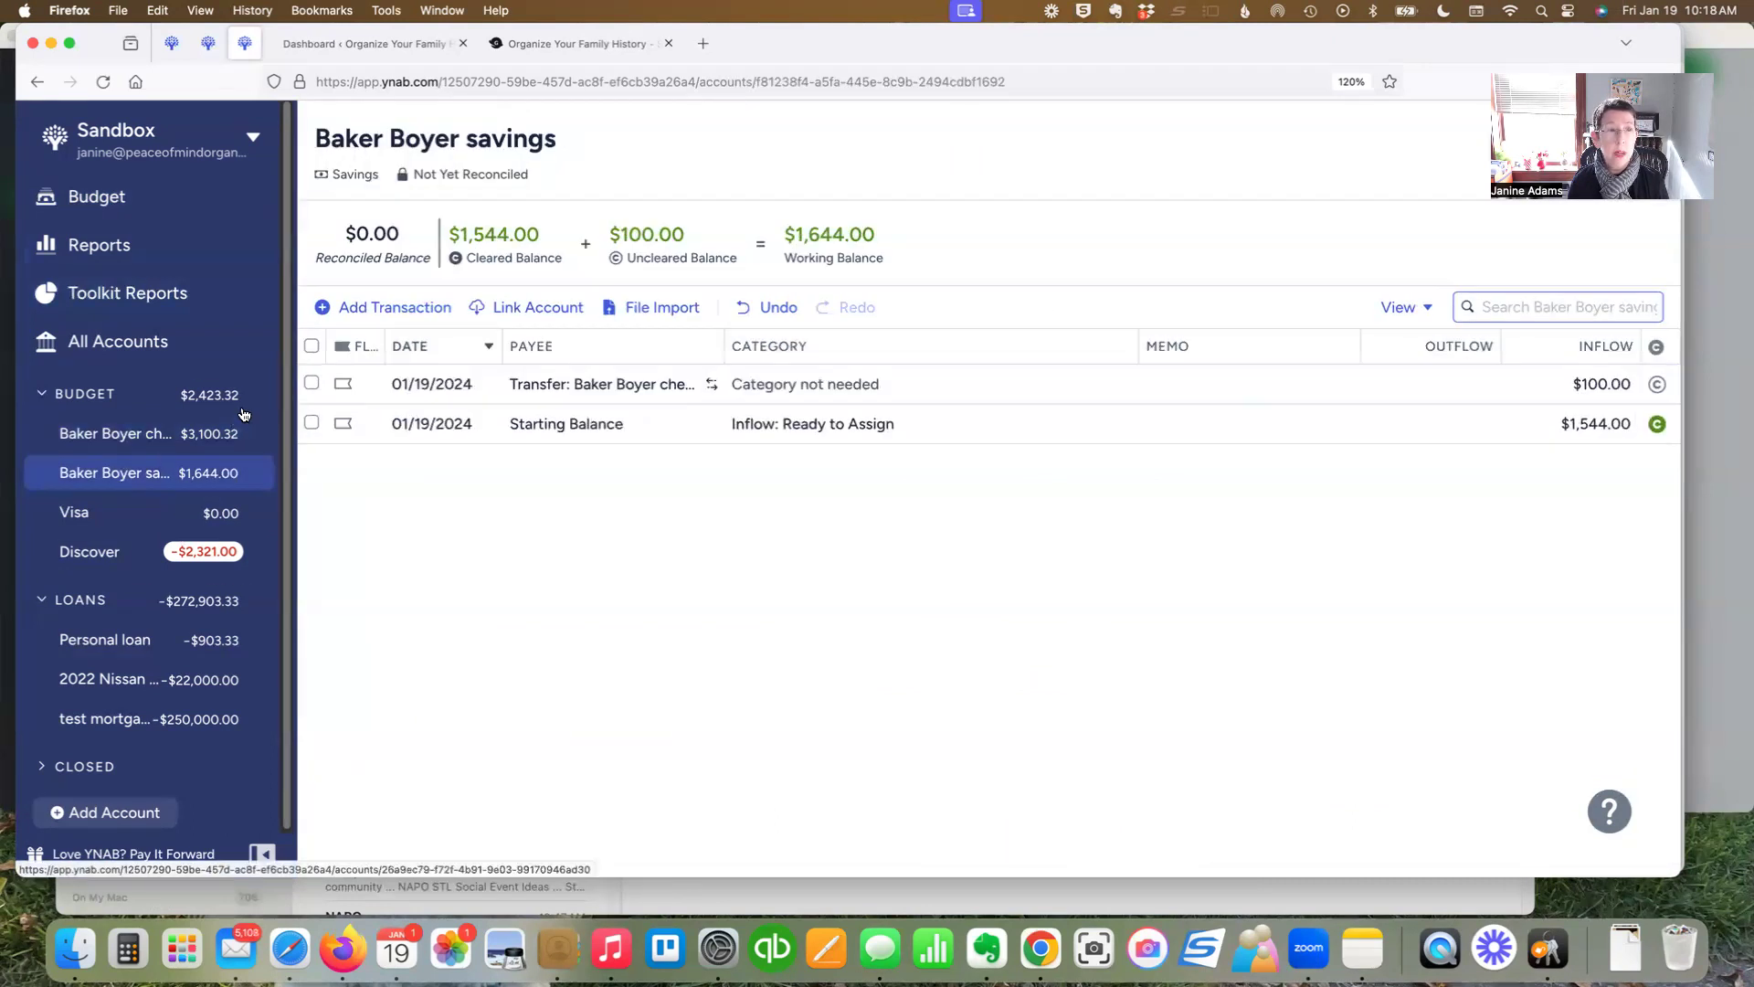
pyautogui.click(426, 308)
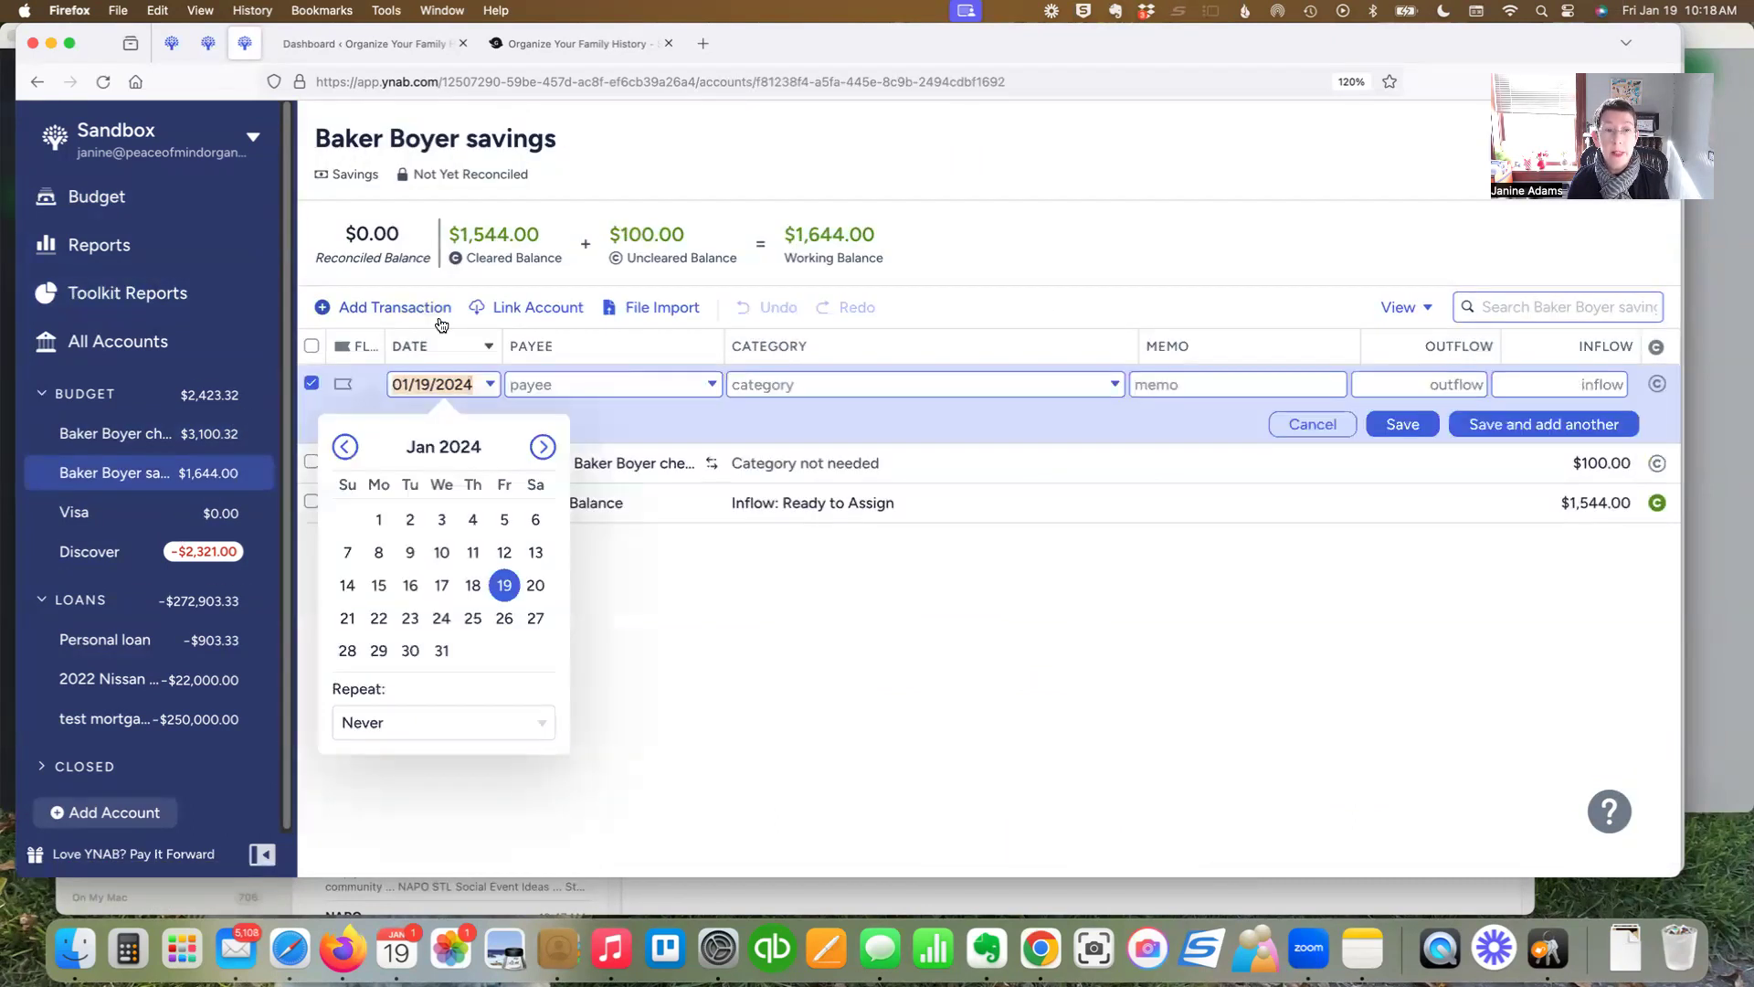
pyautogui.click(548, 382)
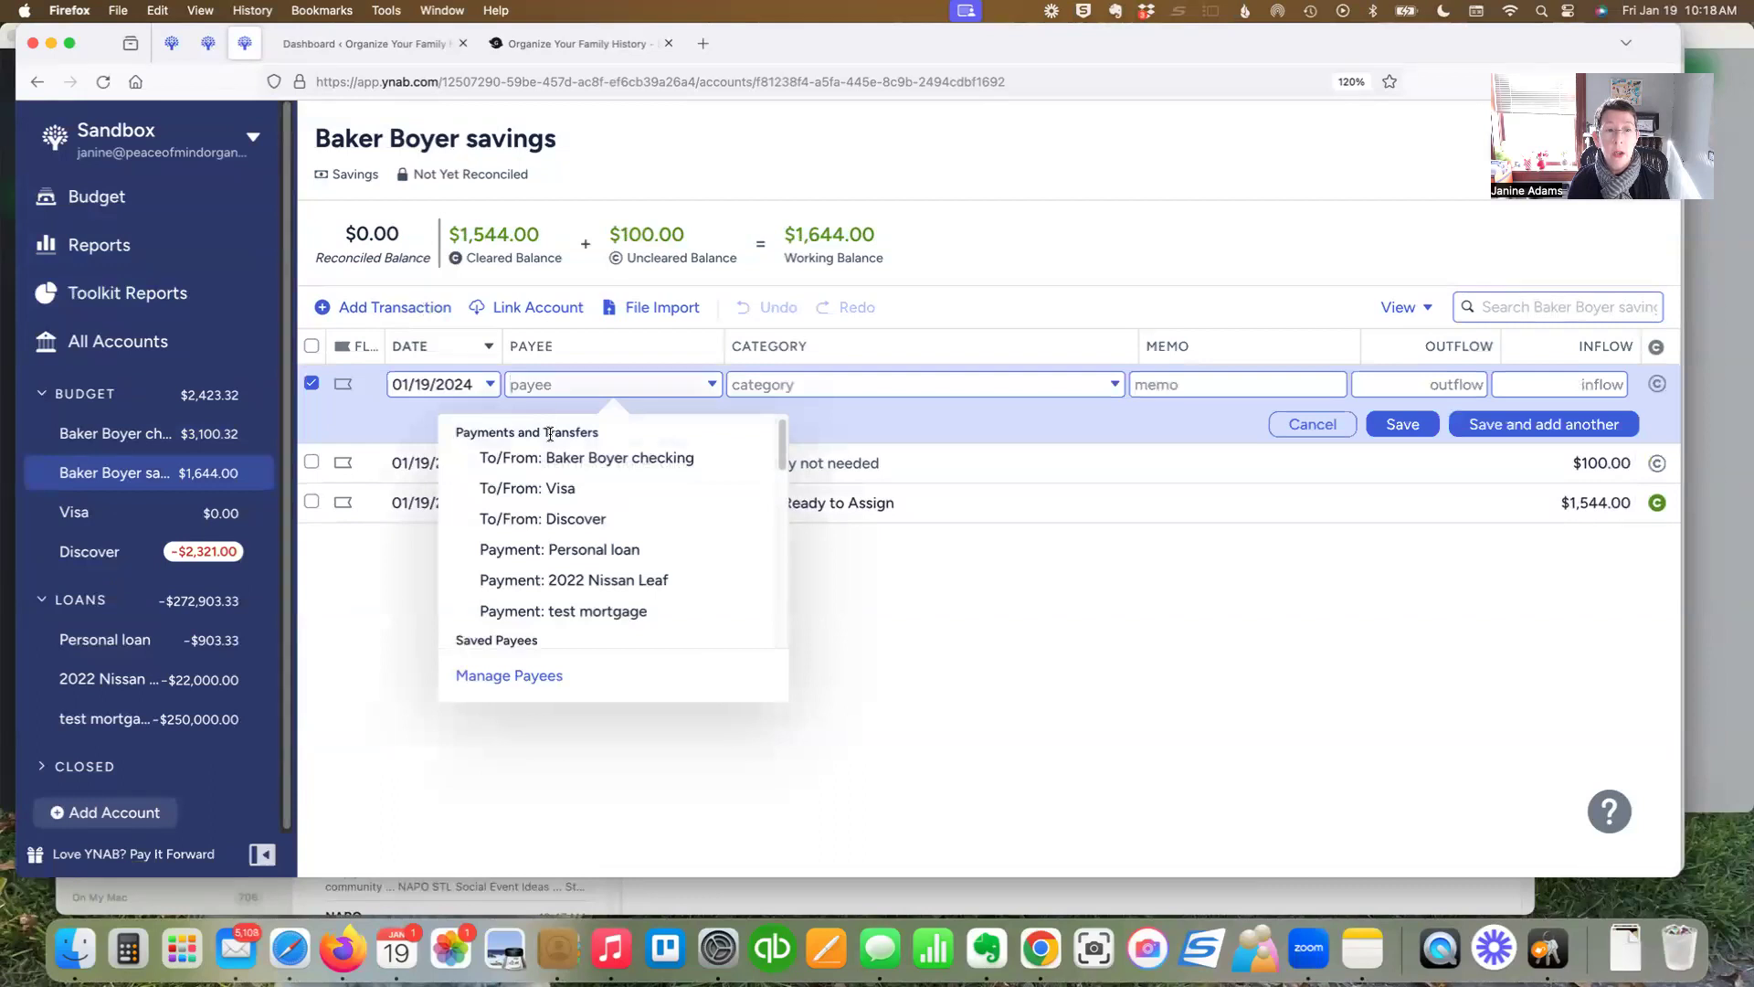
pyautogui.click(585, 458)
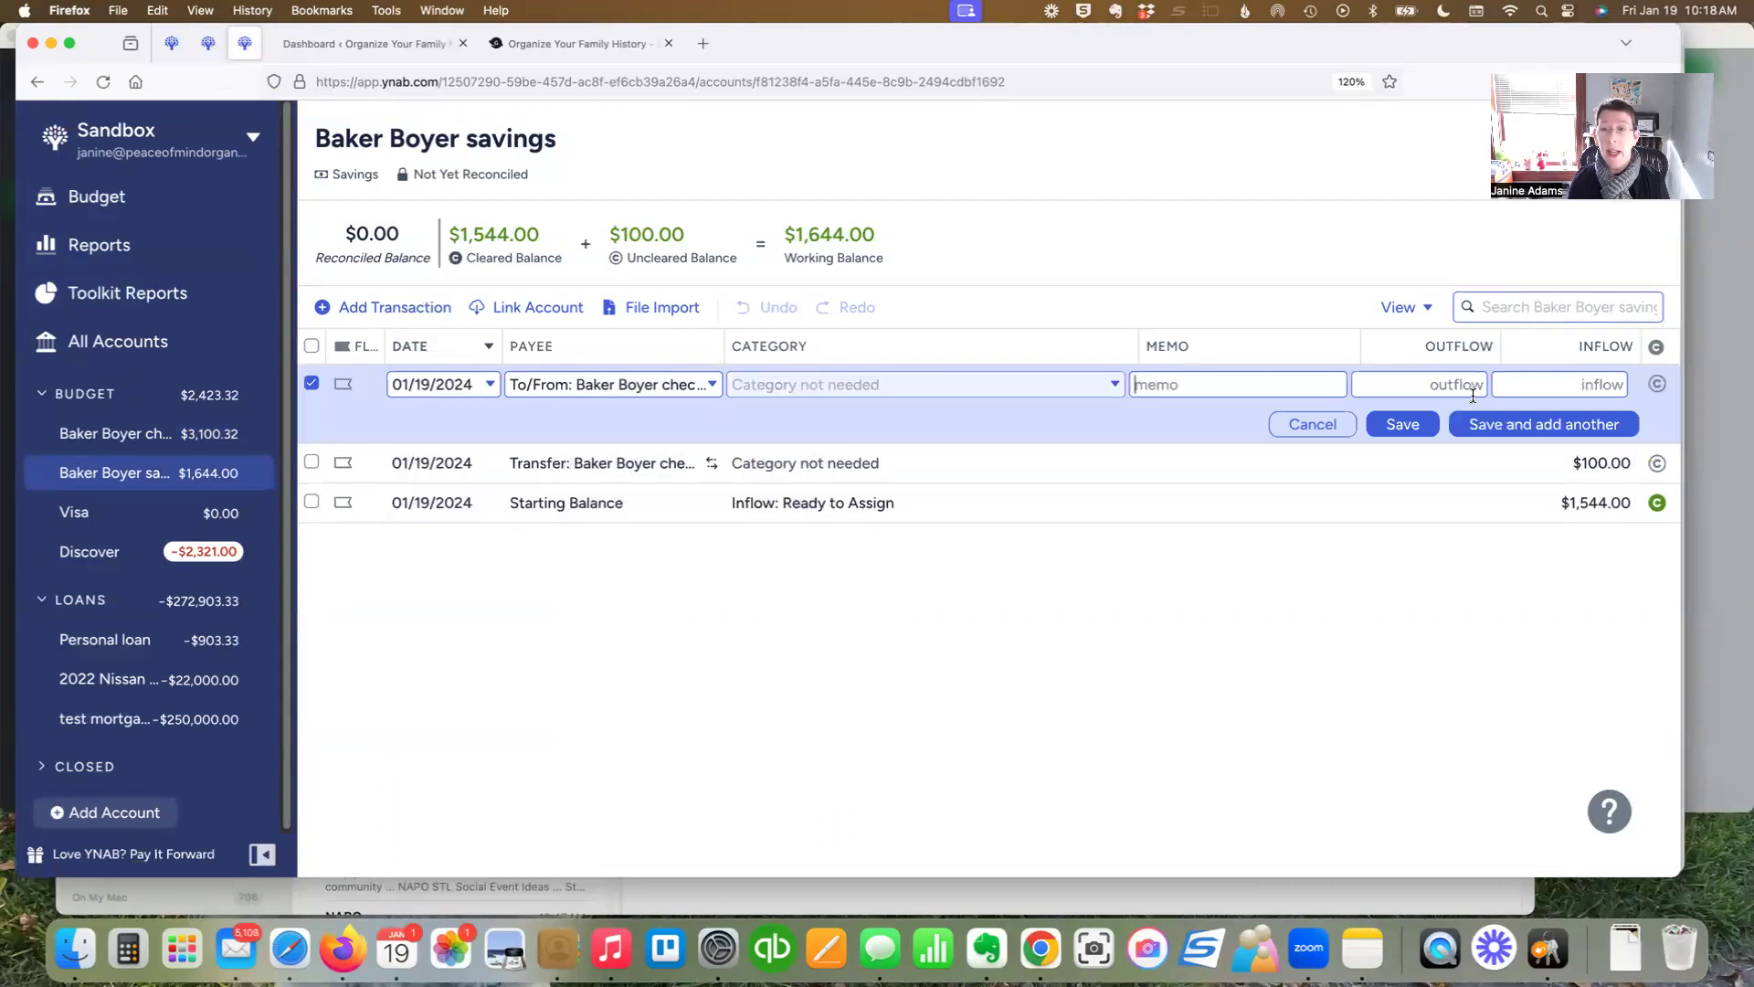
pyautogui.click(1417, 382)
pyautogui.write('500')
pyautogui.click(1427, 424)
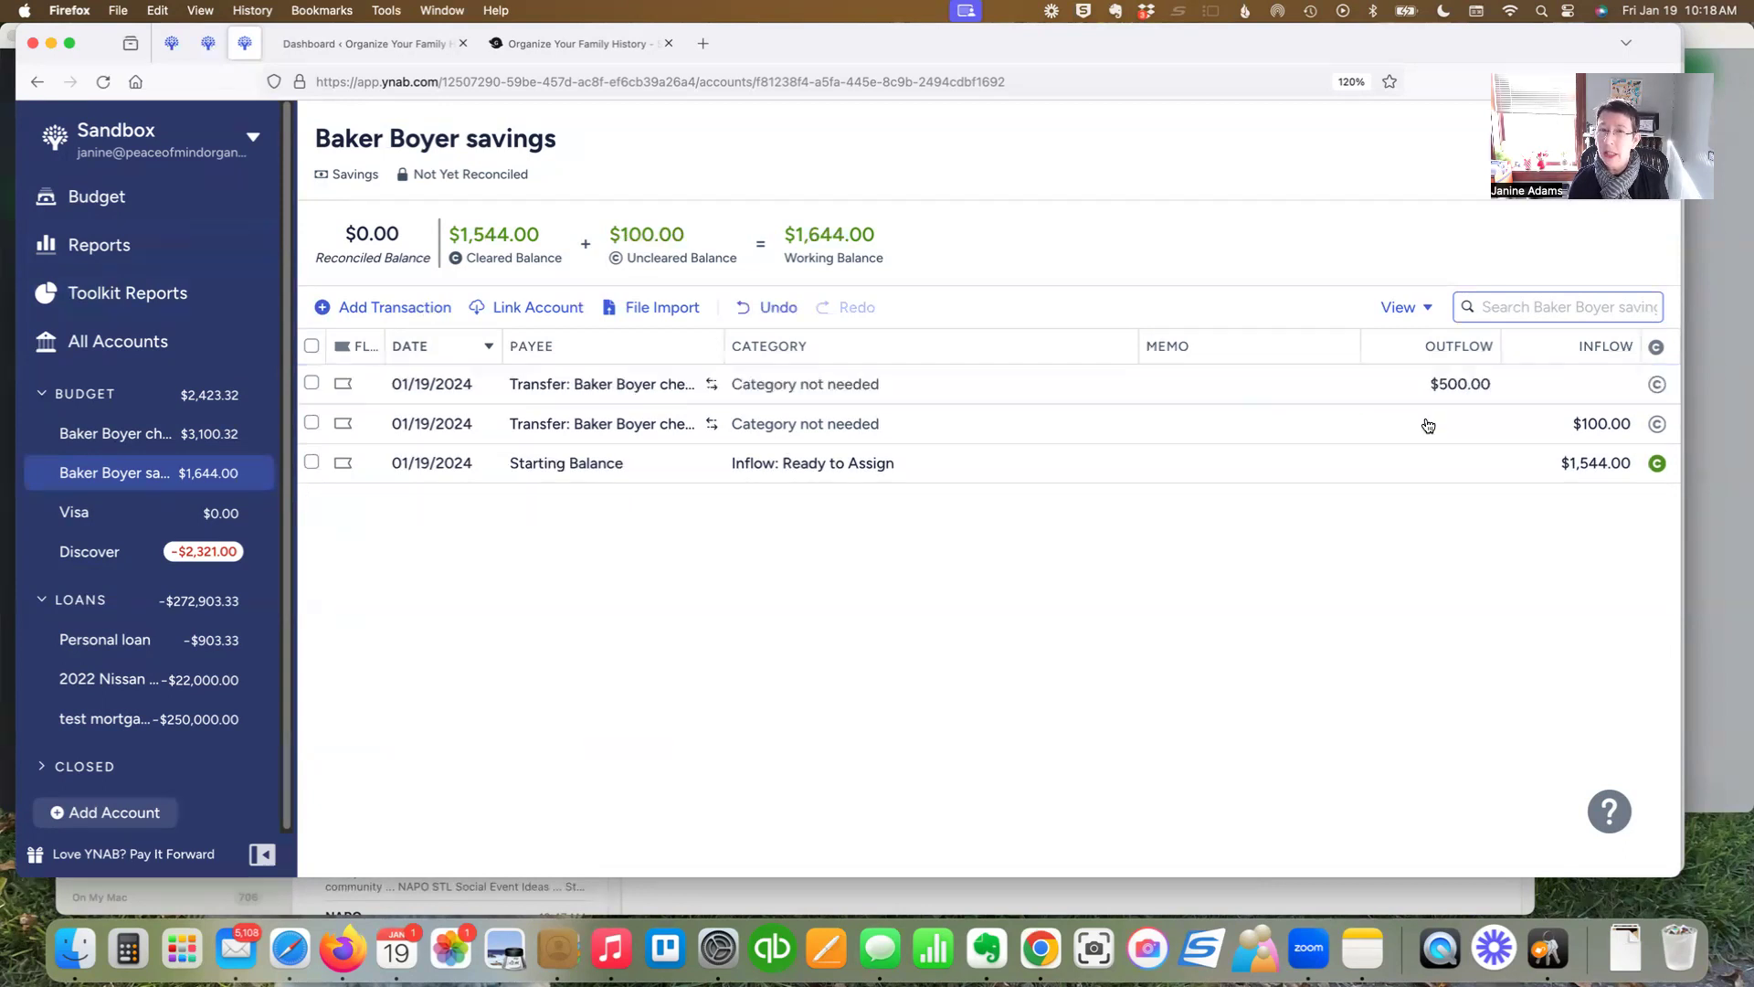
pyautogui.click(97, 196)
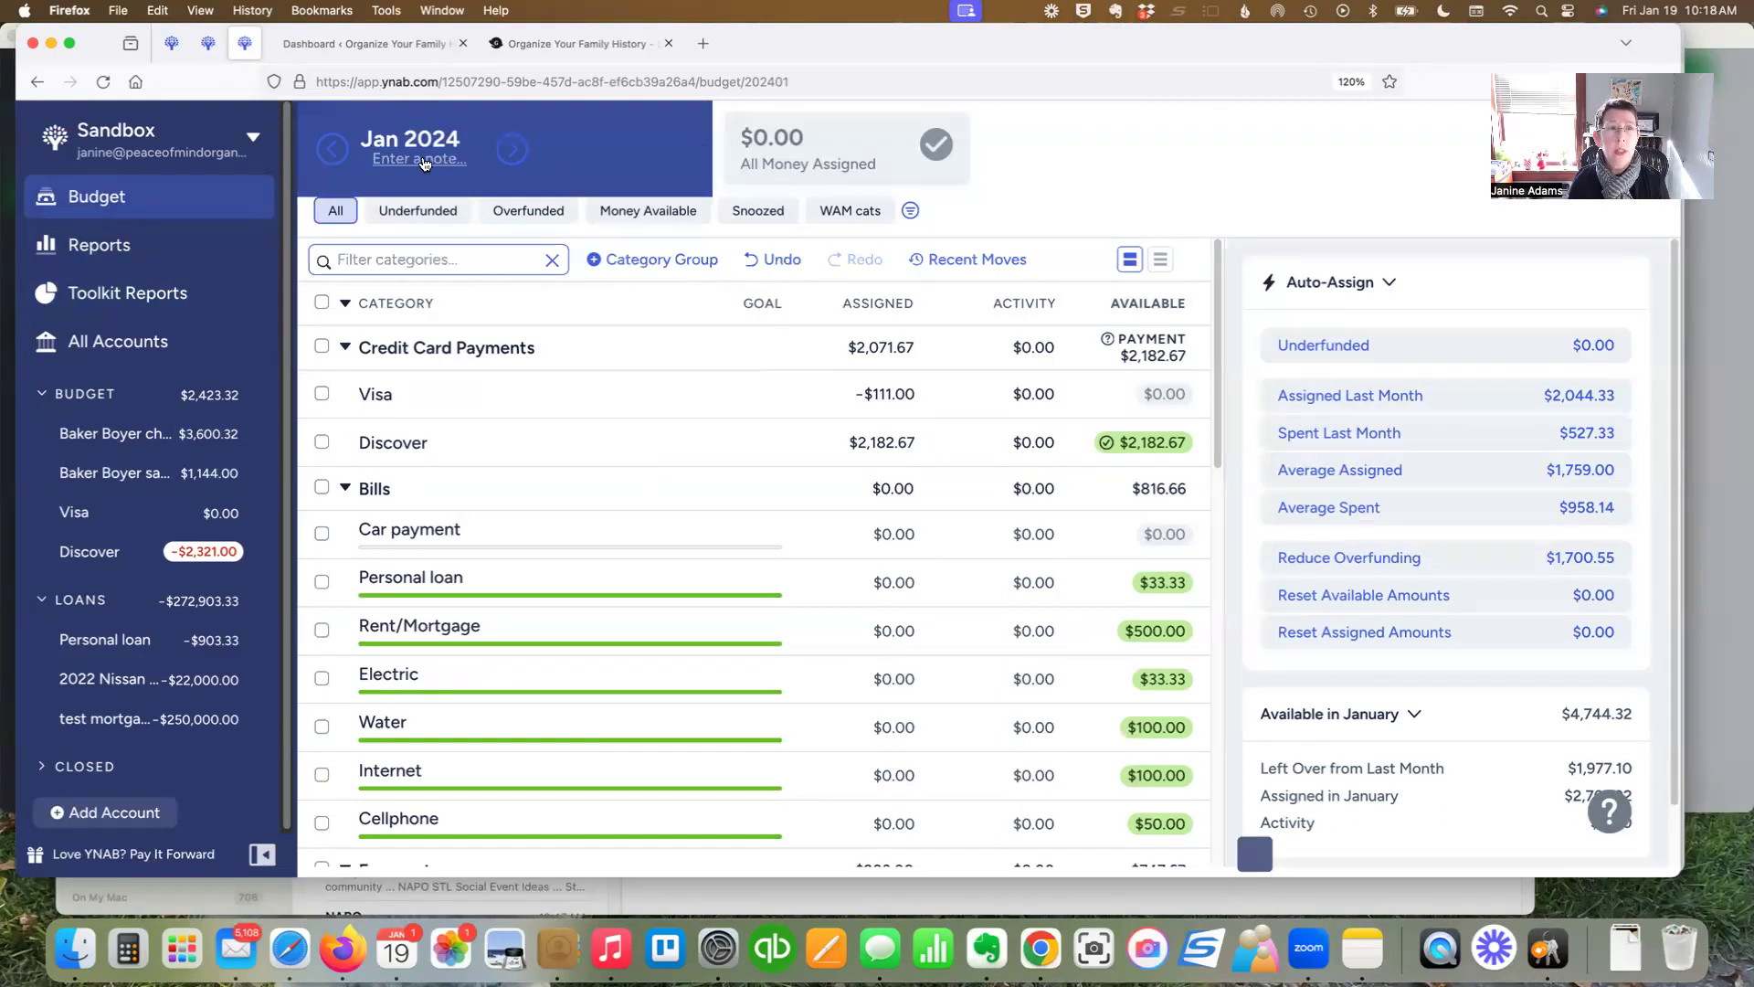
# In Baker Boyer checking, record a $200 outflow with payee To/From: Discover
pyautogui.click(100, 429)
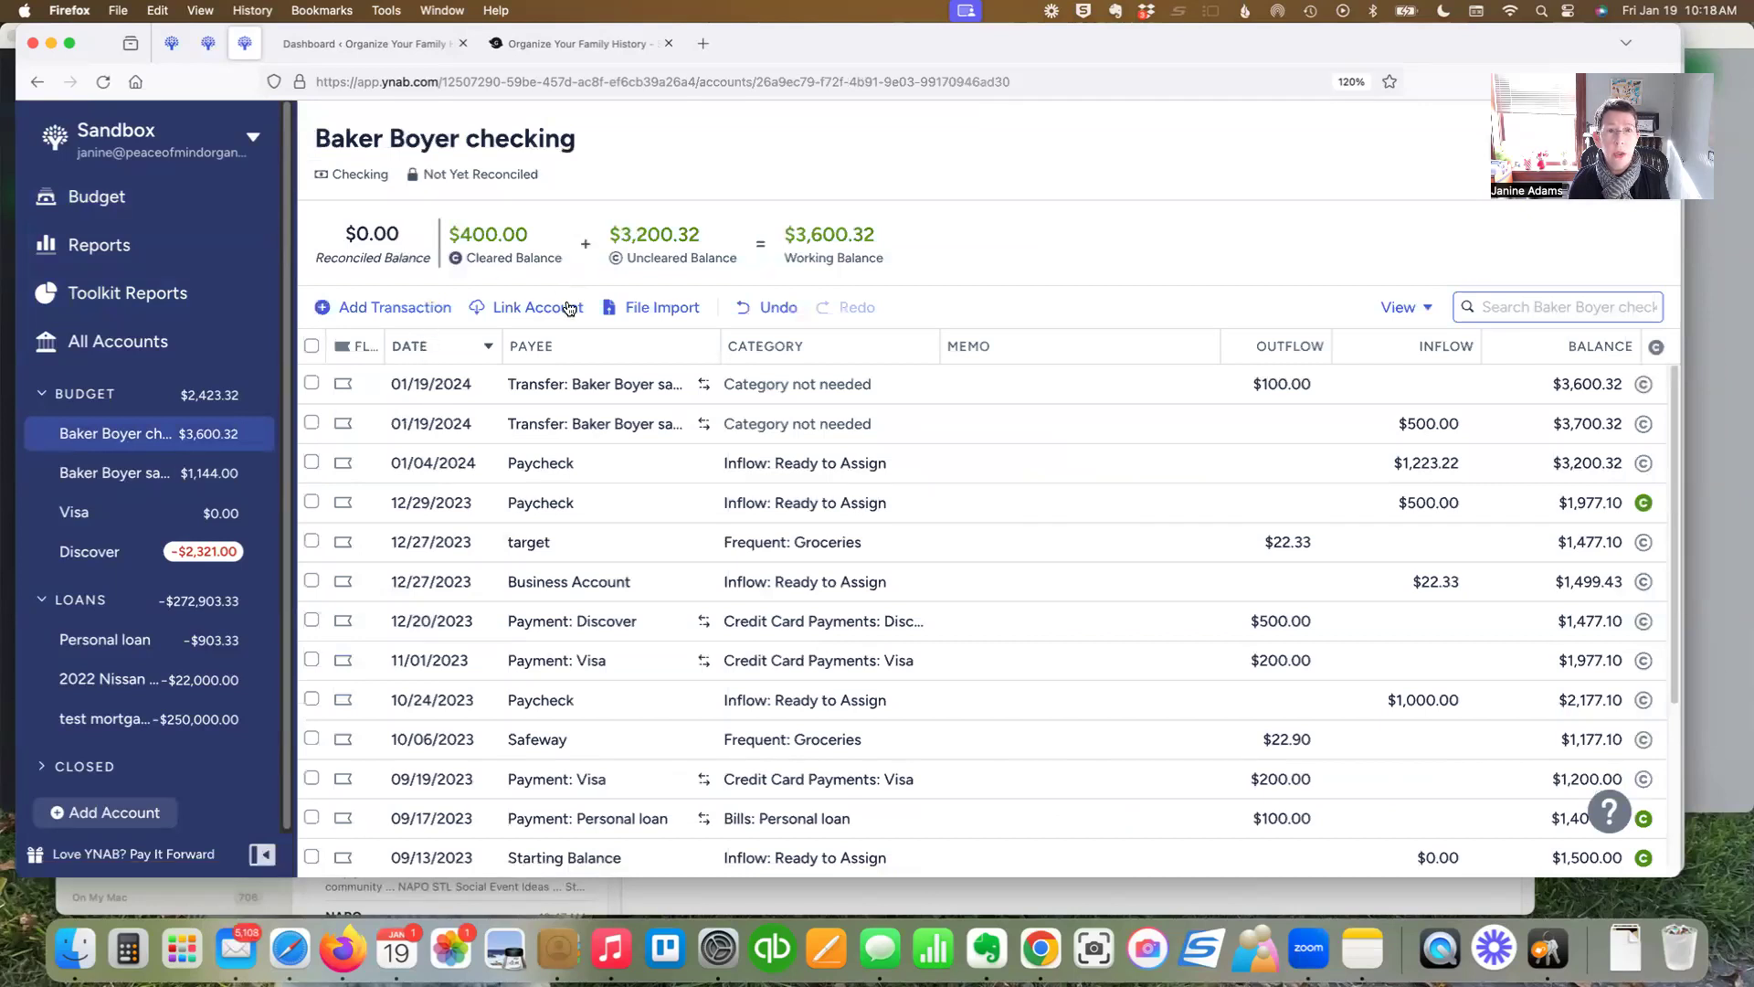
pyautogui.click(420, 308)
pyautogui.click(567, 384)
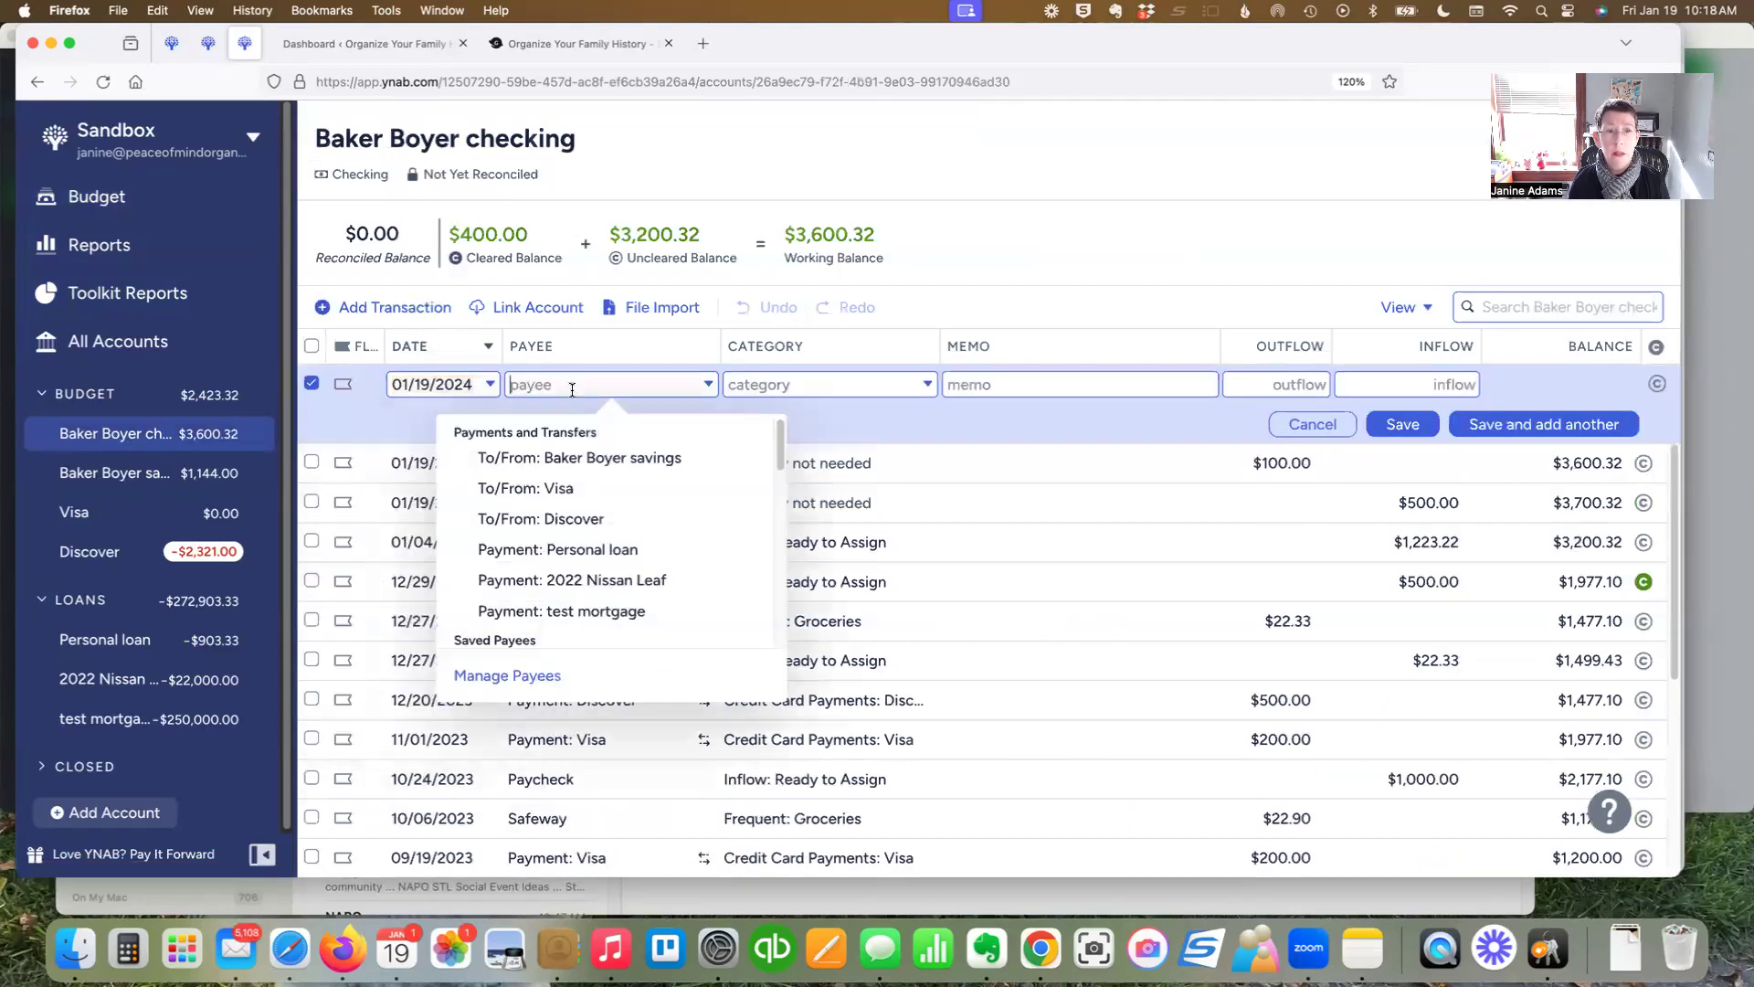
pyautogui.click(555, 521)
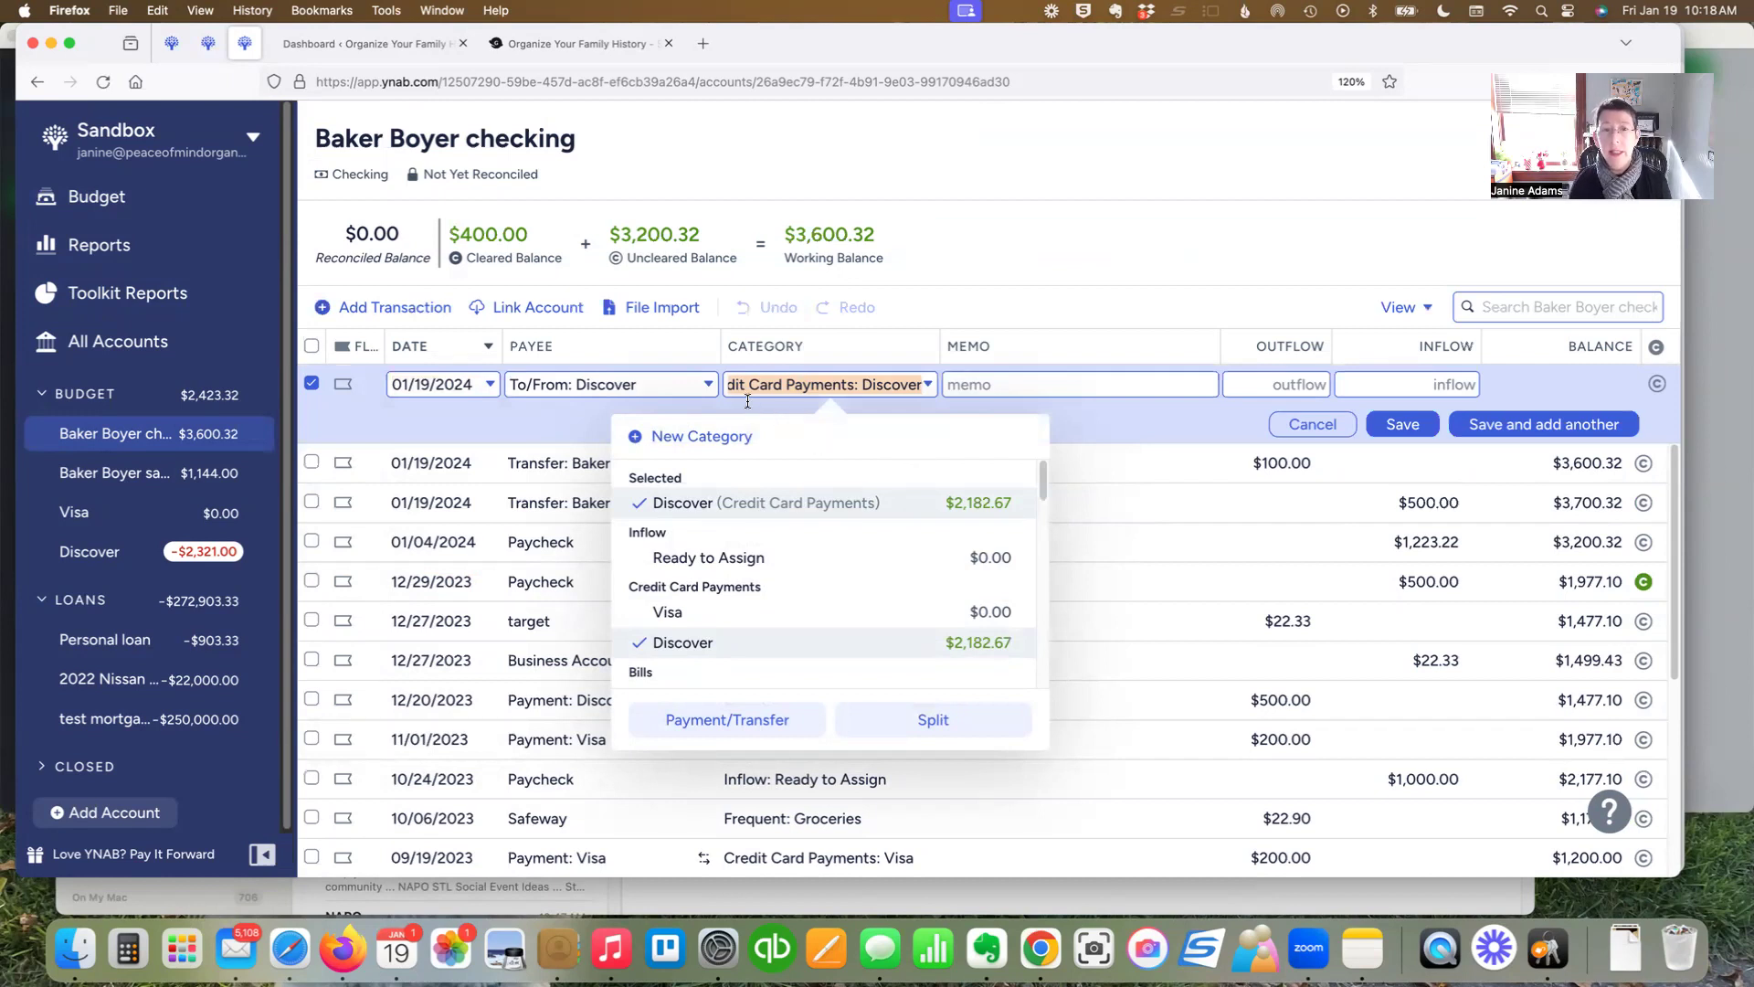
pyautogui.click(1304, 386)
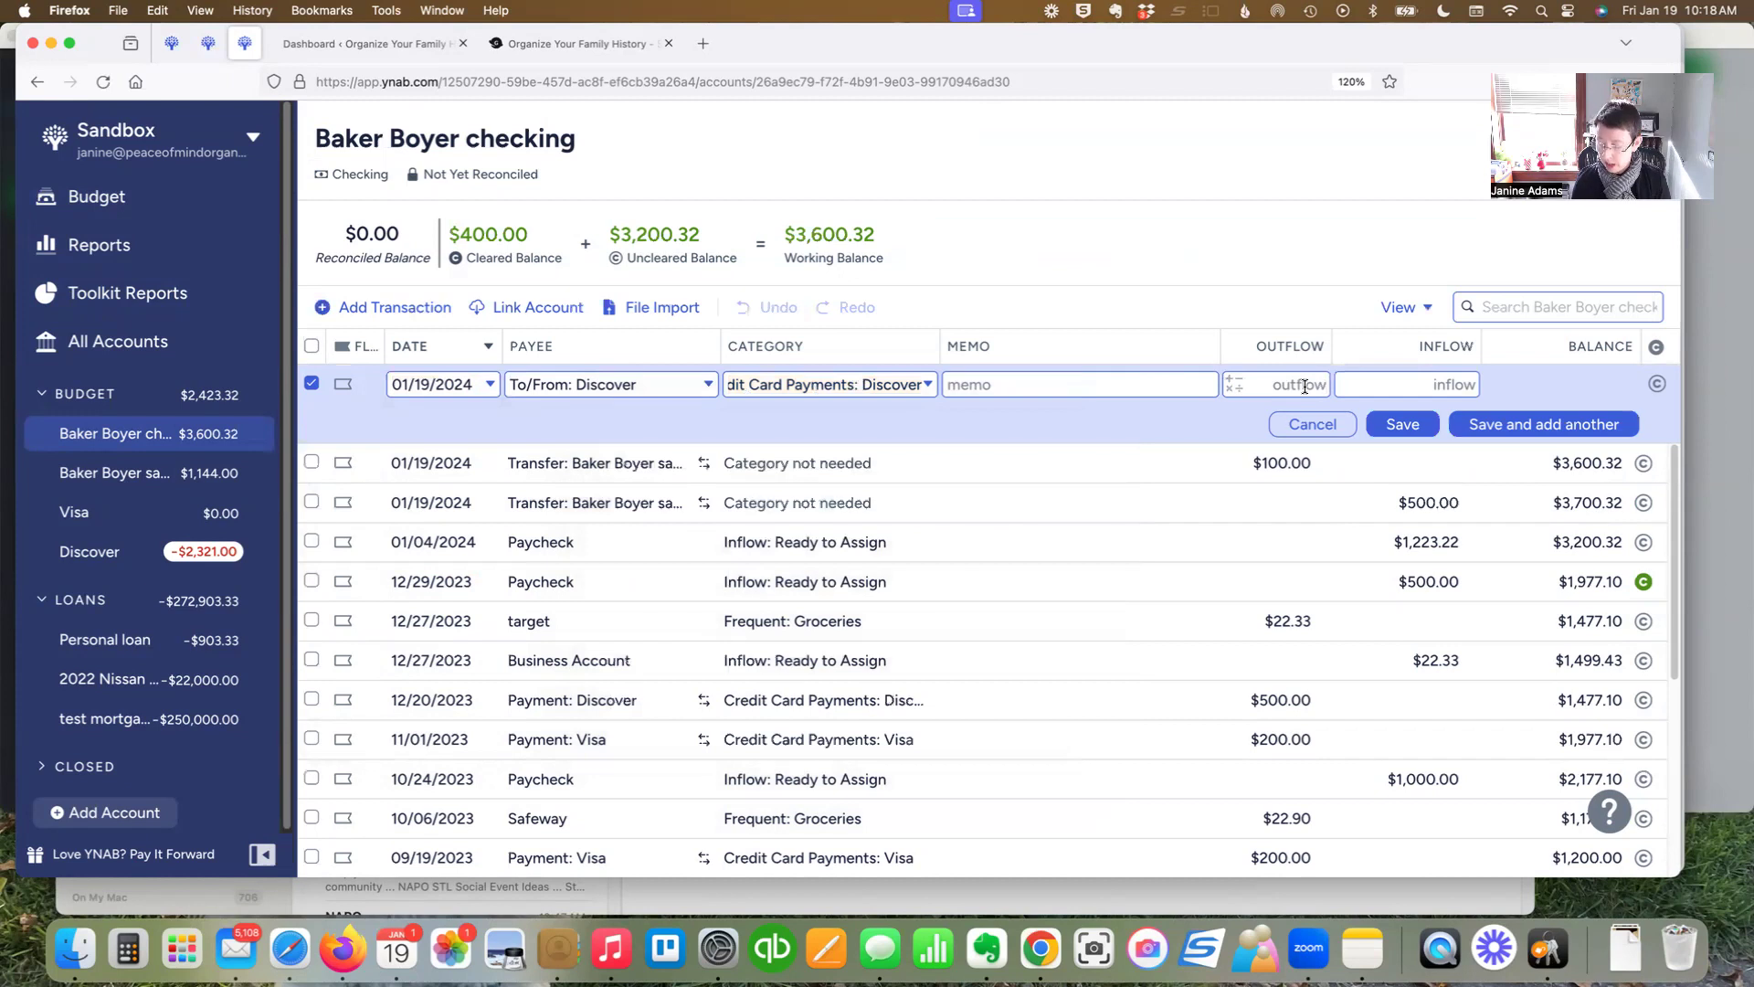
pyautogui.write('20')
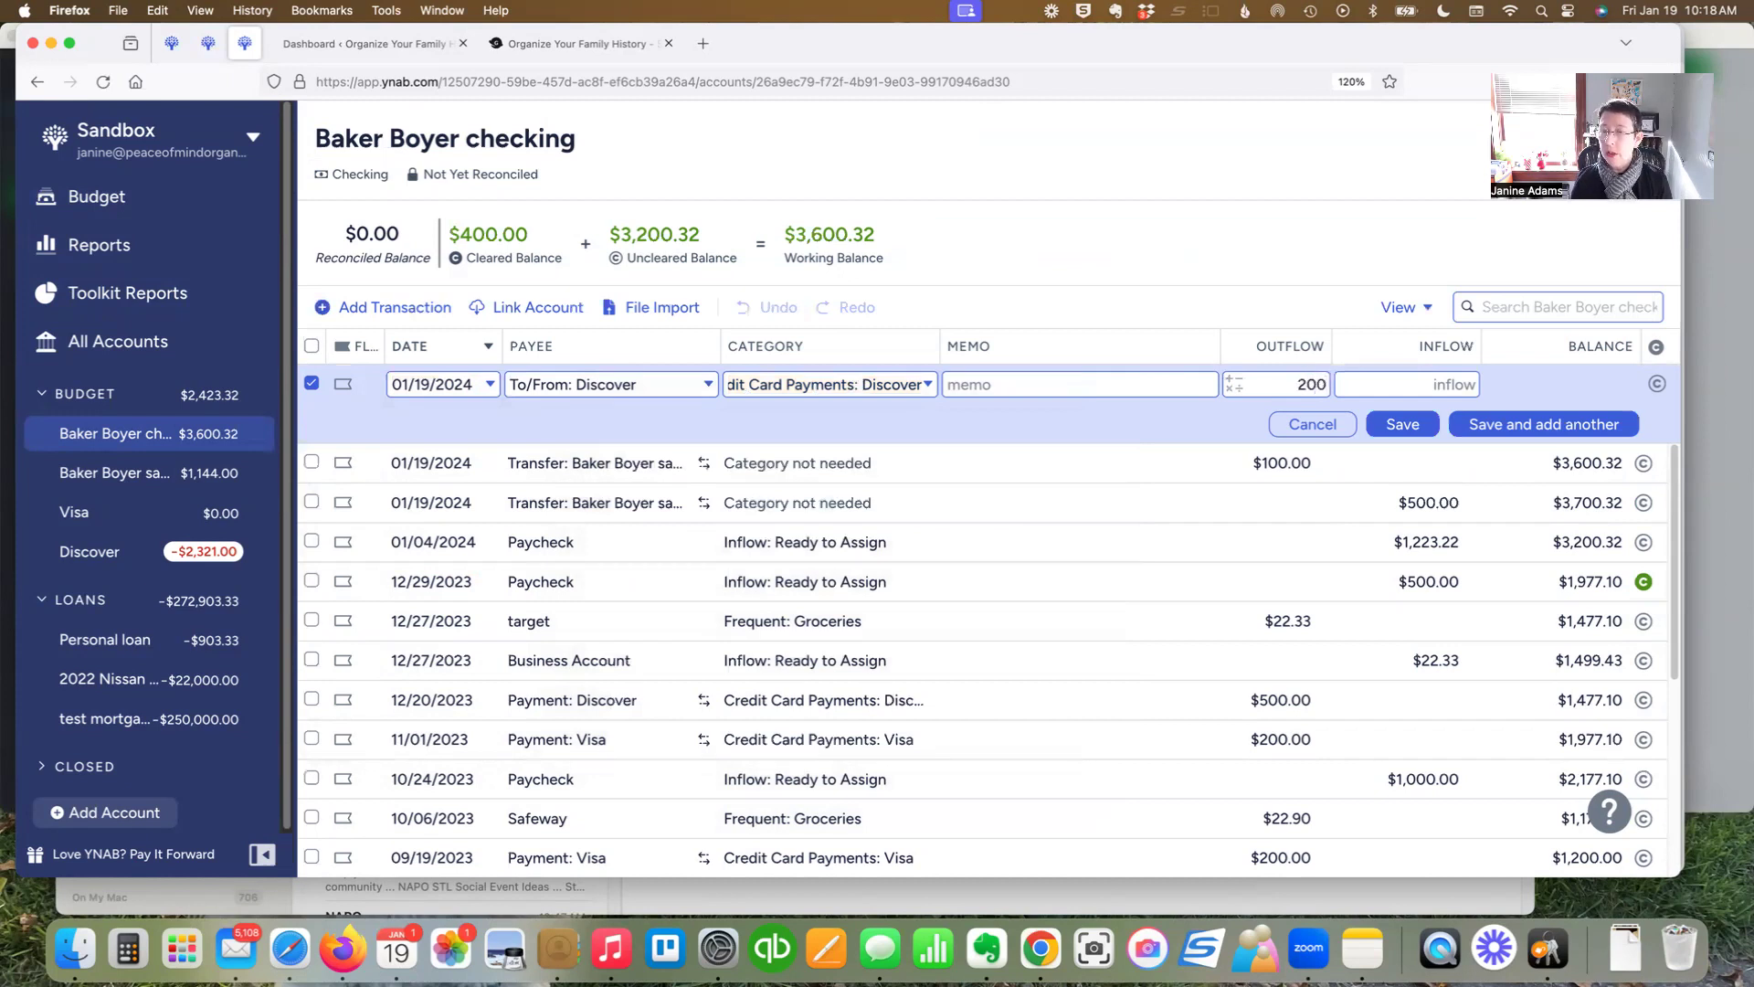
pyautogui.write('0')
pyautogui.click(1404, 425)
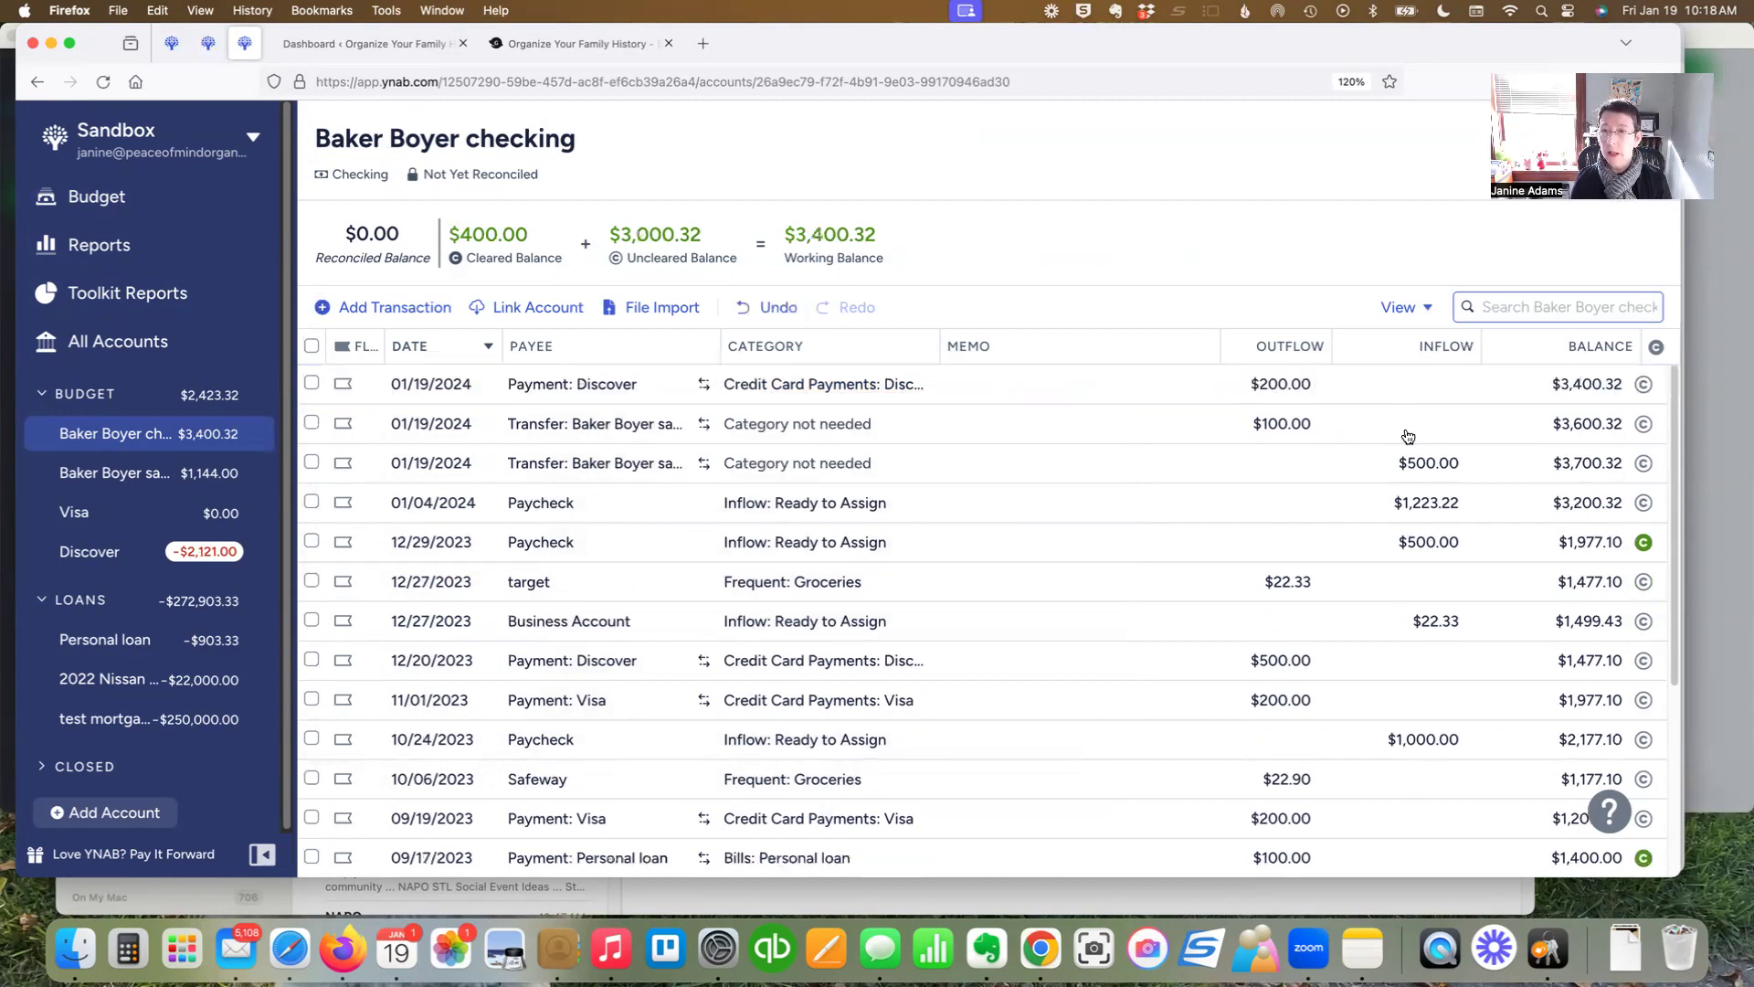
pyautogui.click(69, 555)
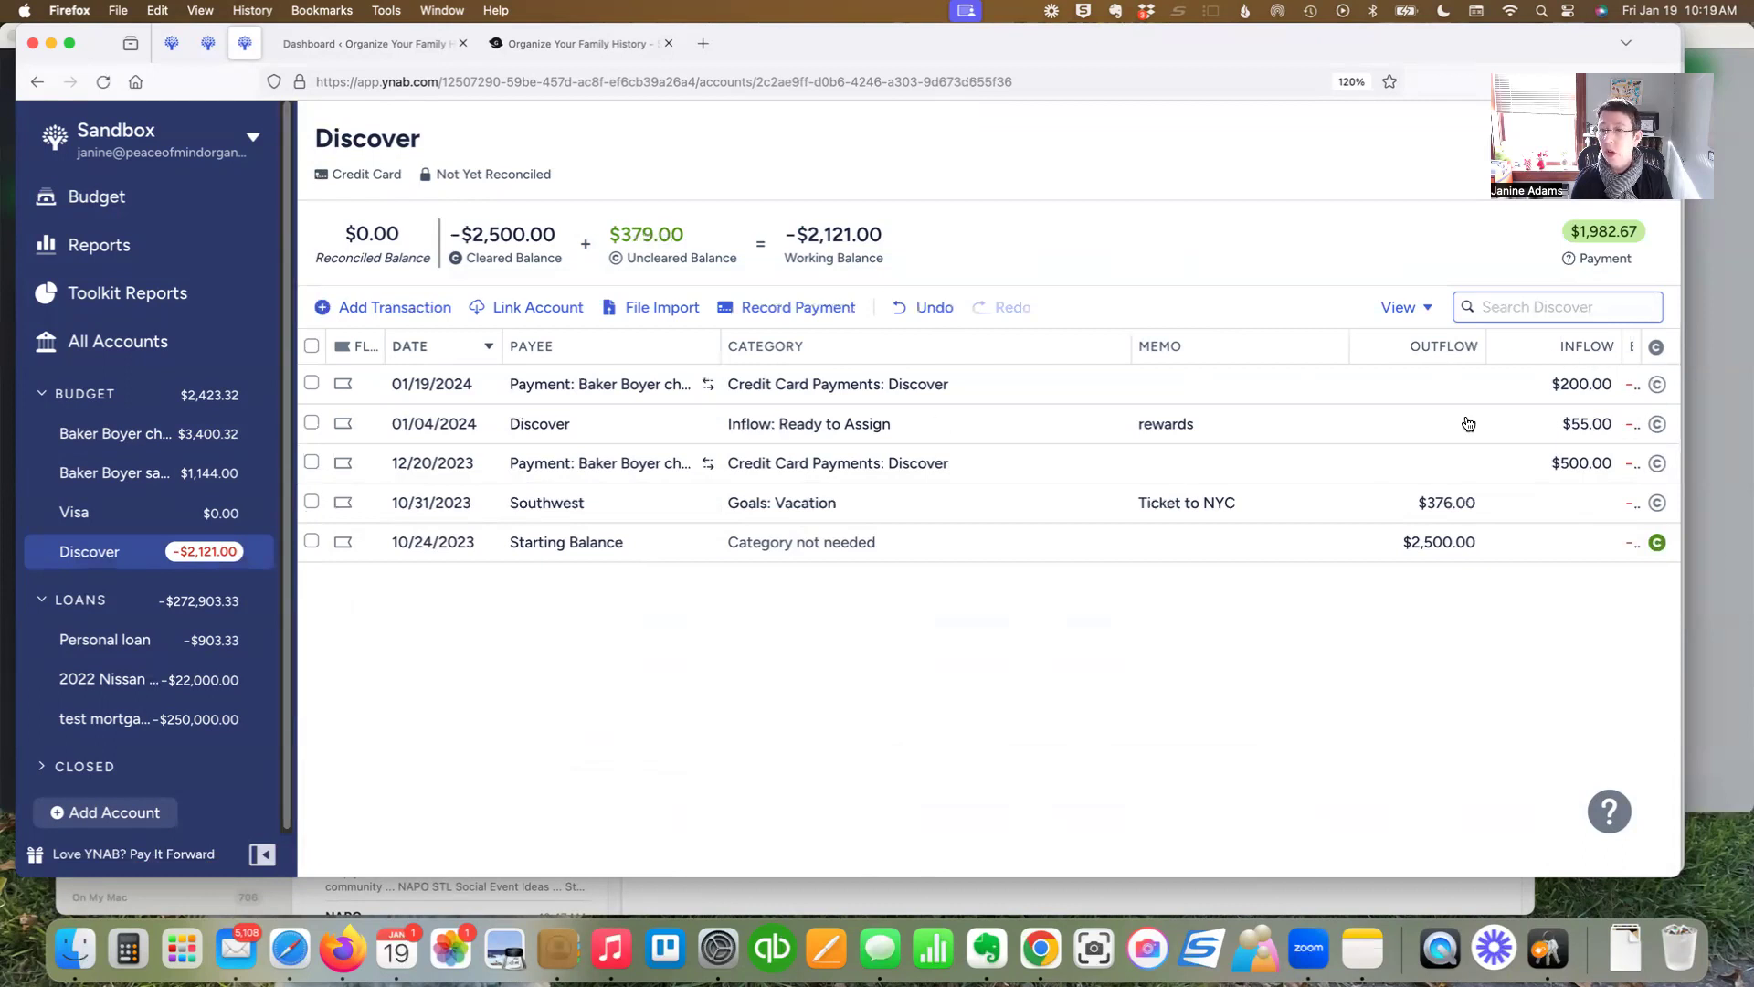
pyautogui.click(91, 435)
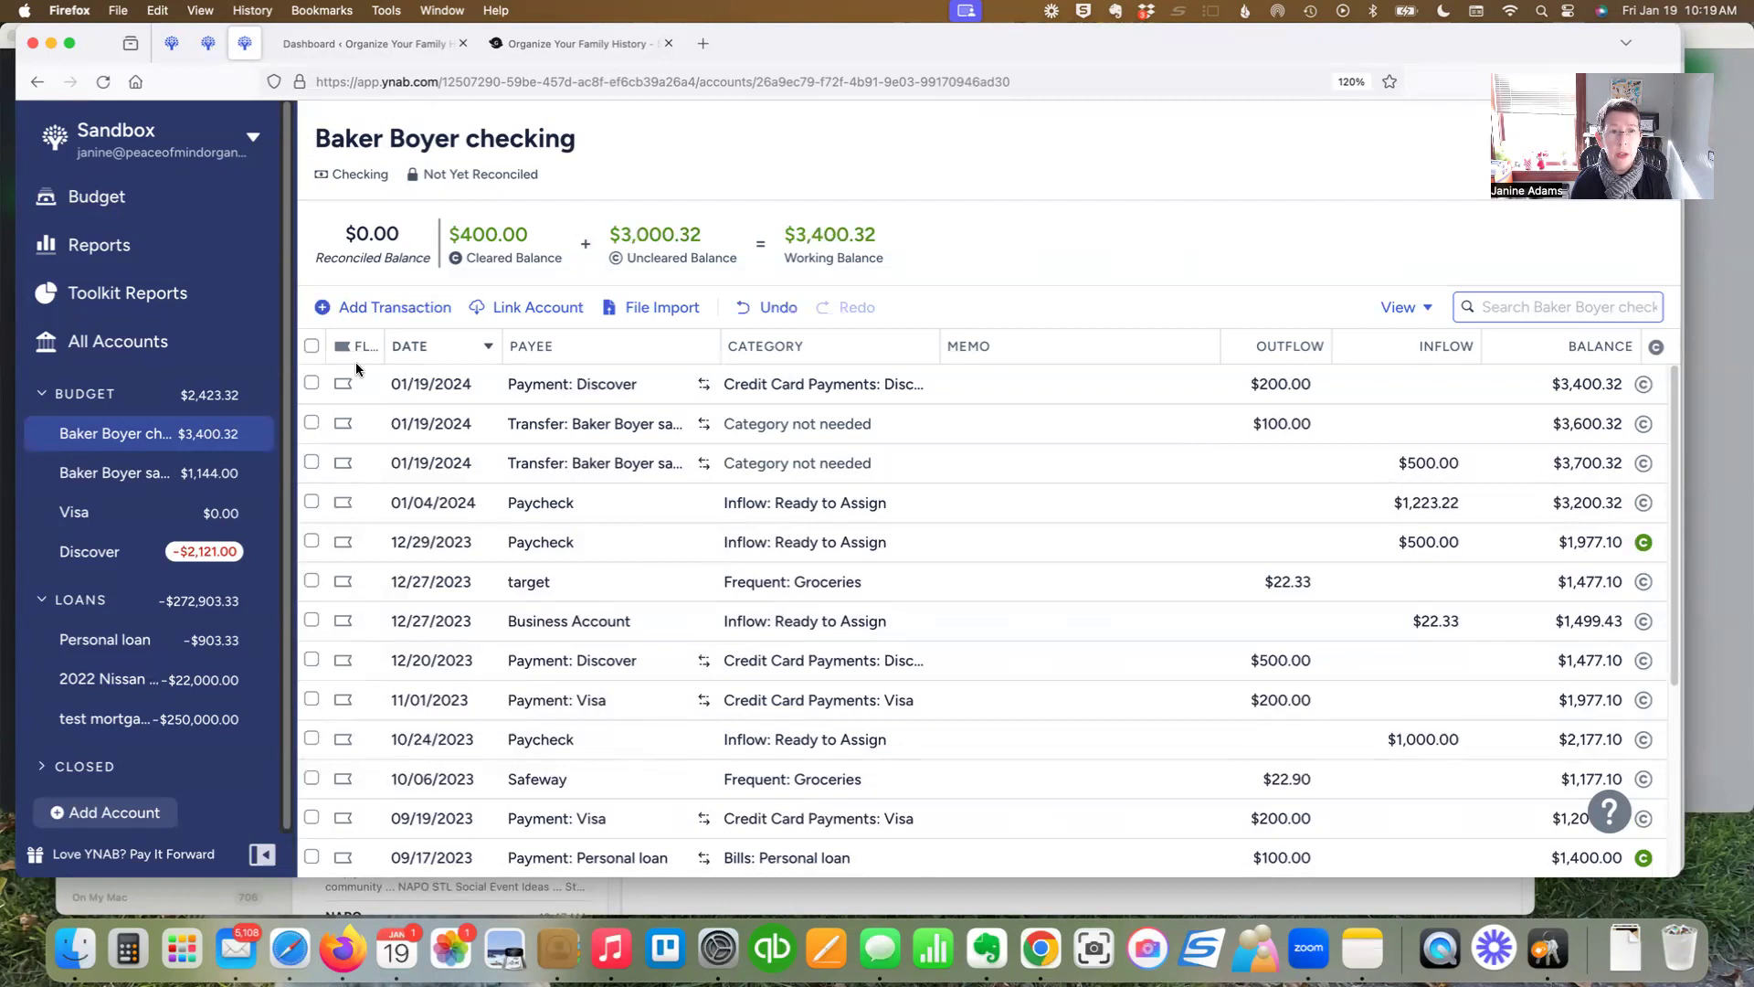
# Add a new checking transaction and show the payee and transfer-account list
pyautogui.click(411, 311)
pyautogui.click(560, 382)
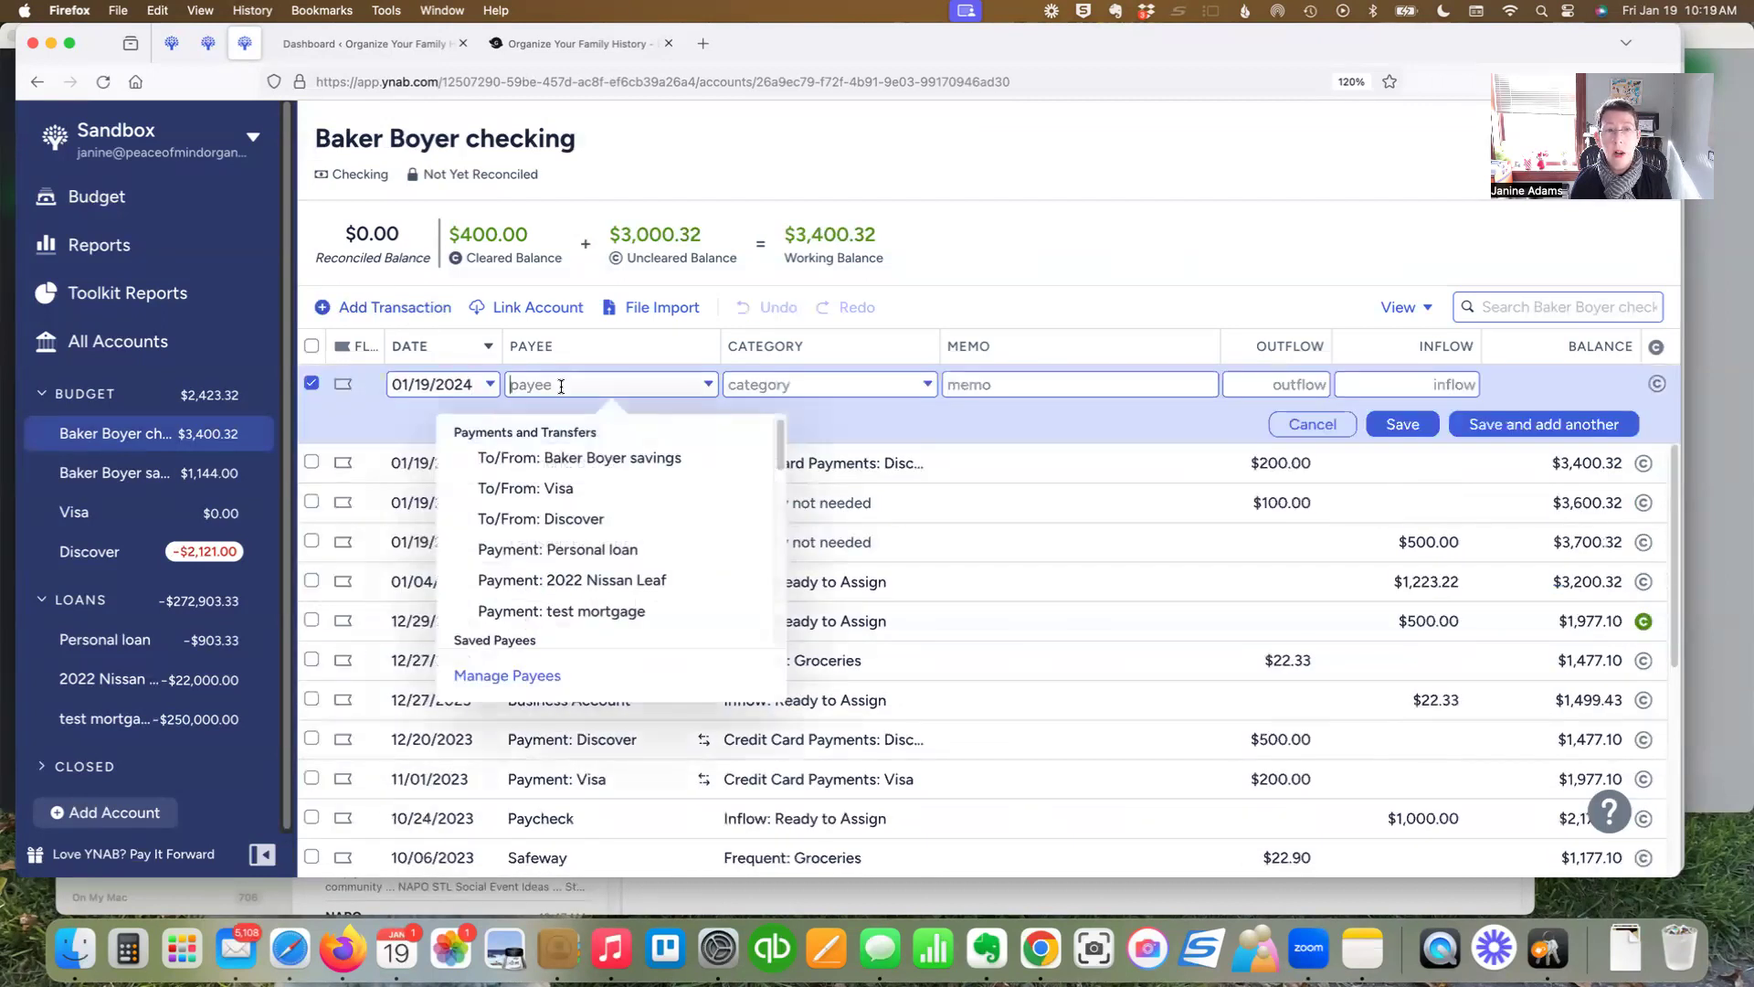